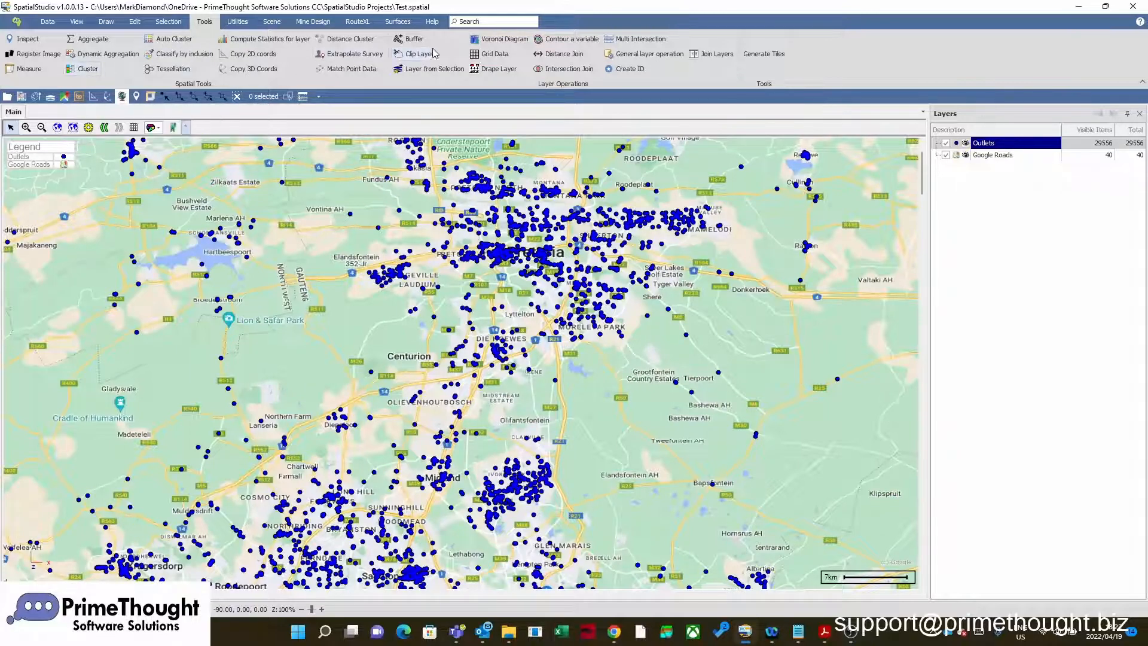
Open the Cluster Designer and choose Outlets as the layer to cluster
{"action": "left_click", "coordinate": [476, 21]}
{"action": "left_click", "coordinate": [88, 68]}
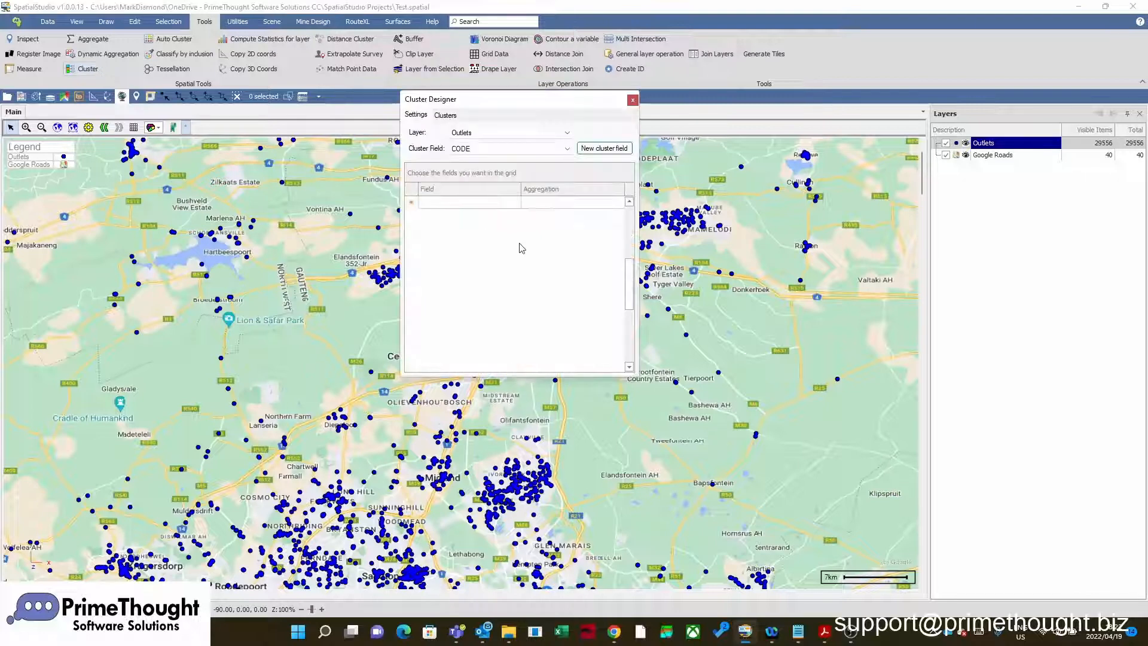
{"action": "left_click_drag", "start_coordinate": [482, 99], "coordinate": [502, 115]}
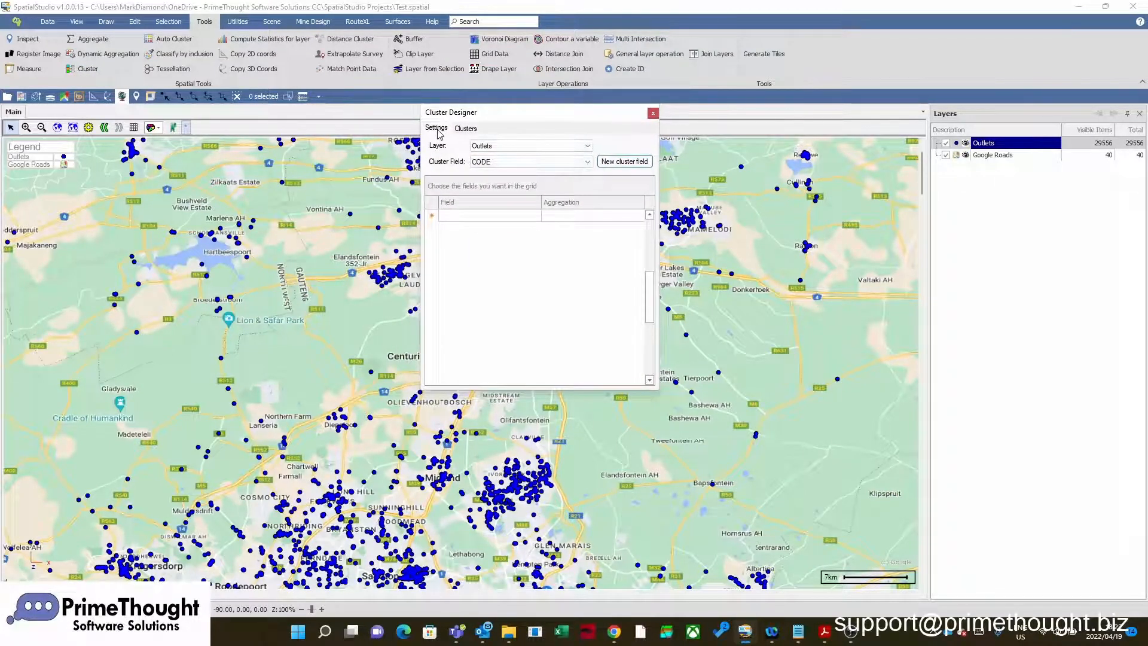
{"action": "left_click", "coordinate": [486, 148]}
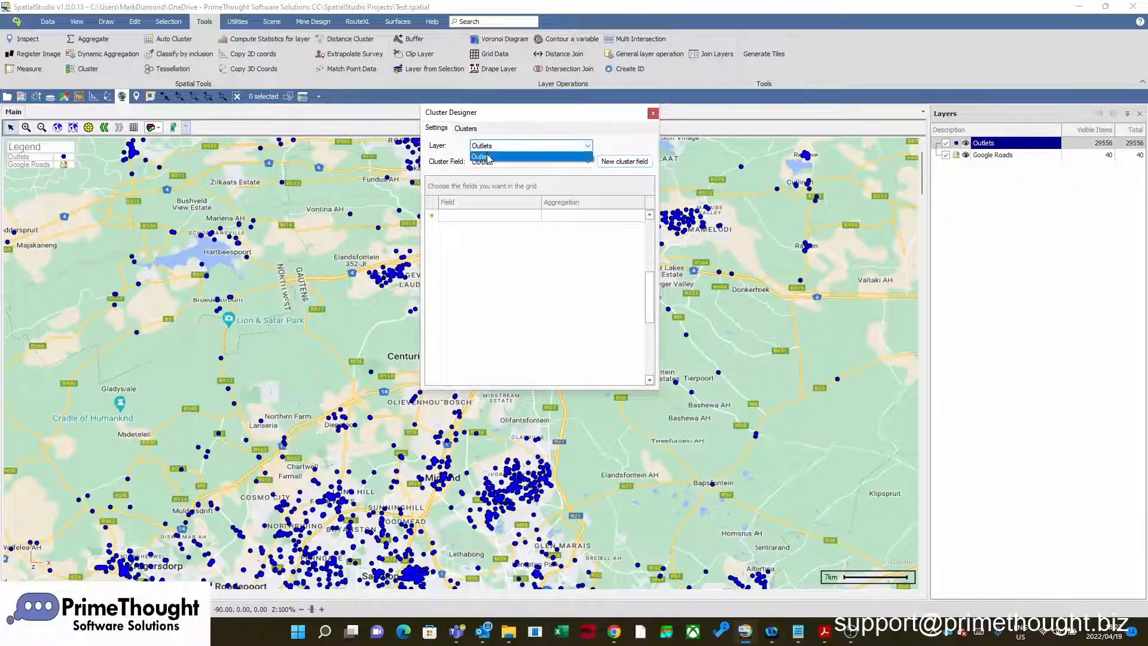
{"action": "left_click", "coordinate": [489, 157]}
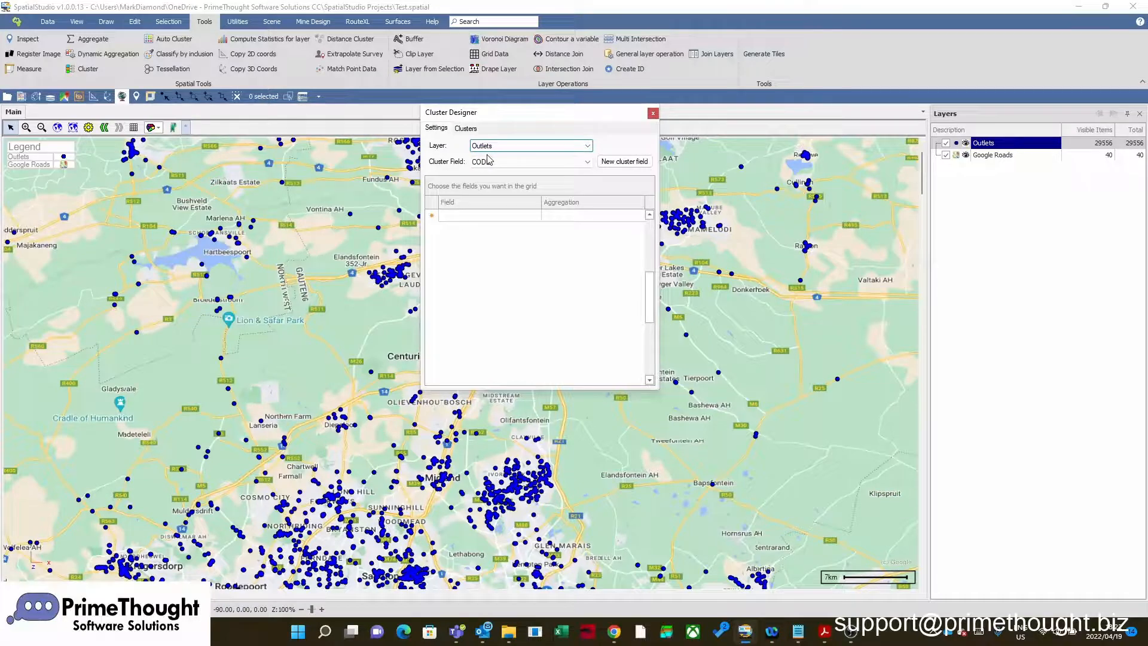
Create a new cluster field named Cluster for the Outlets layer
{"action": "left_click", "coordinate": [483, 166]}
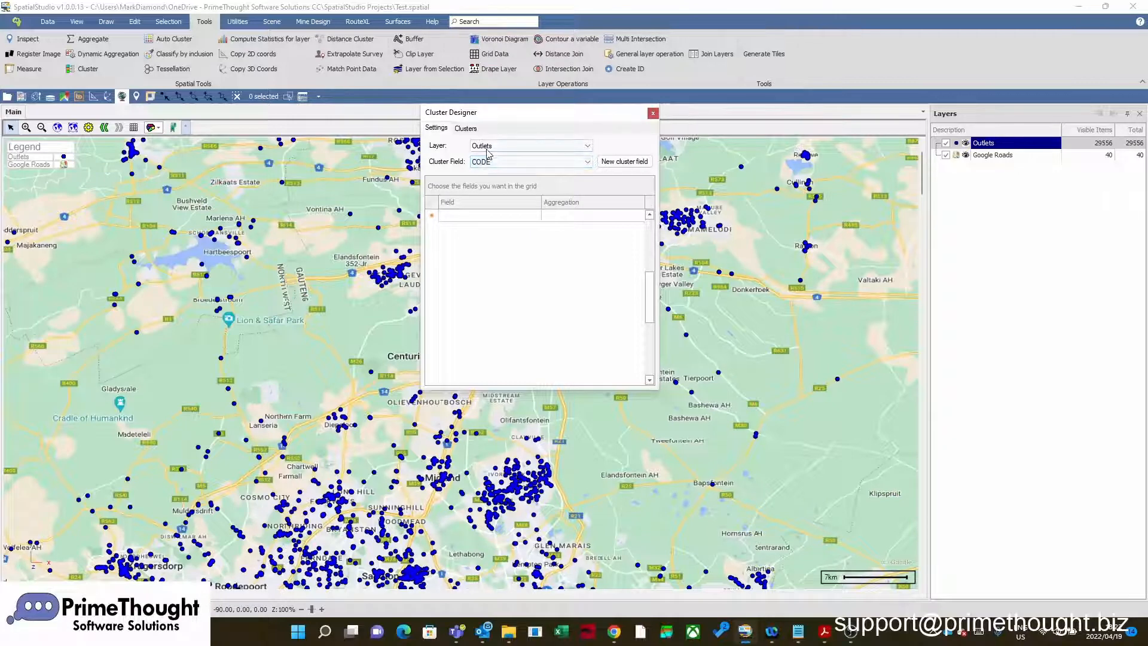
{"action": "left_click", "coordinate": [481, 165]}
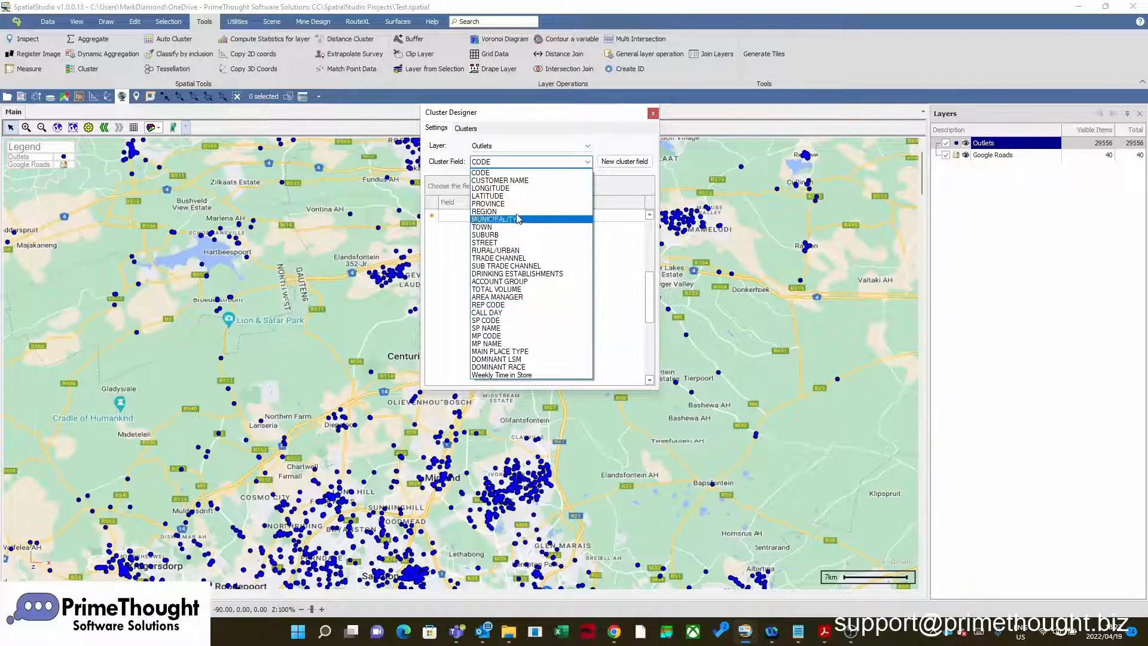
{"action": "left_click", "coordinate": [541, 166]}
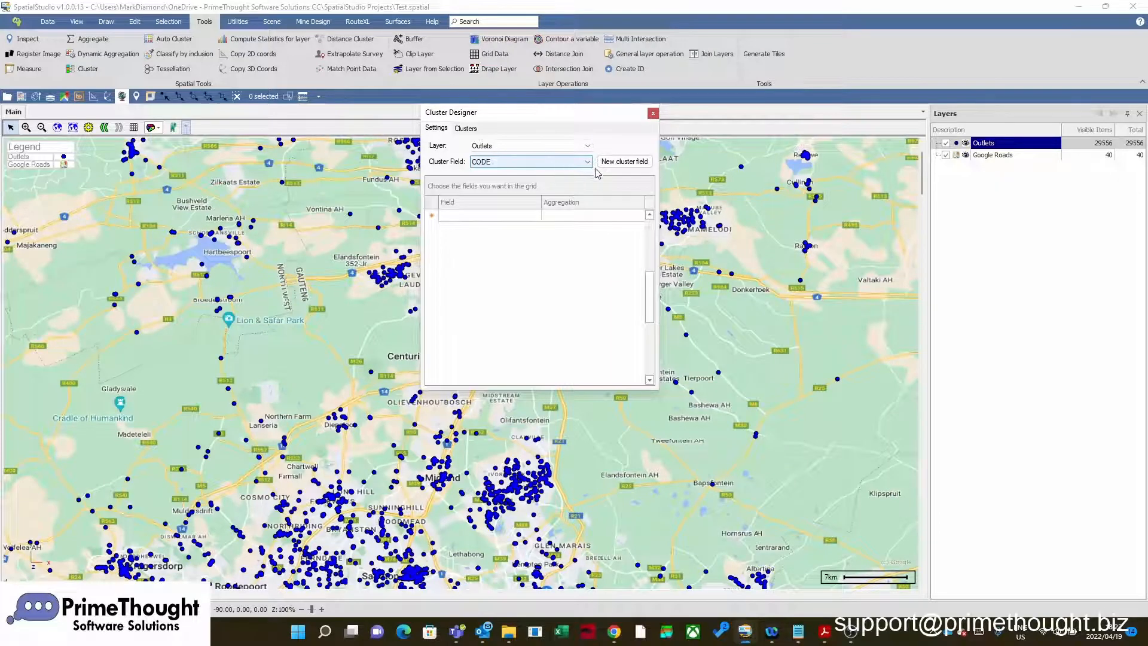
{"action": "left_click", "coordinate": [628, 170]}
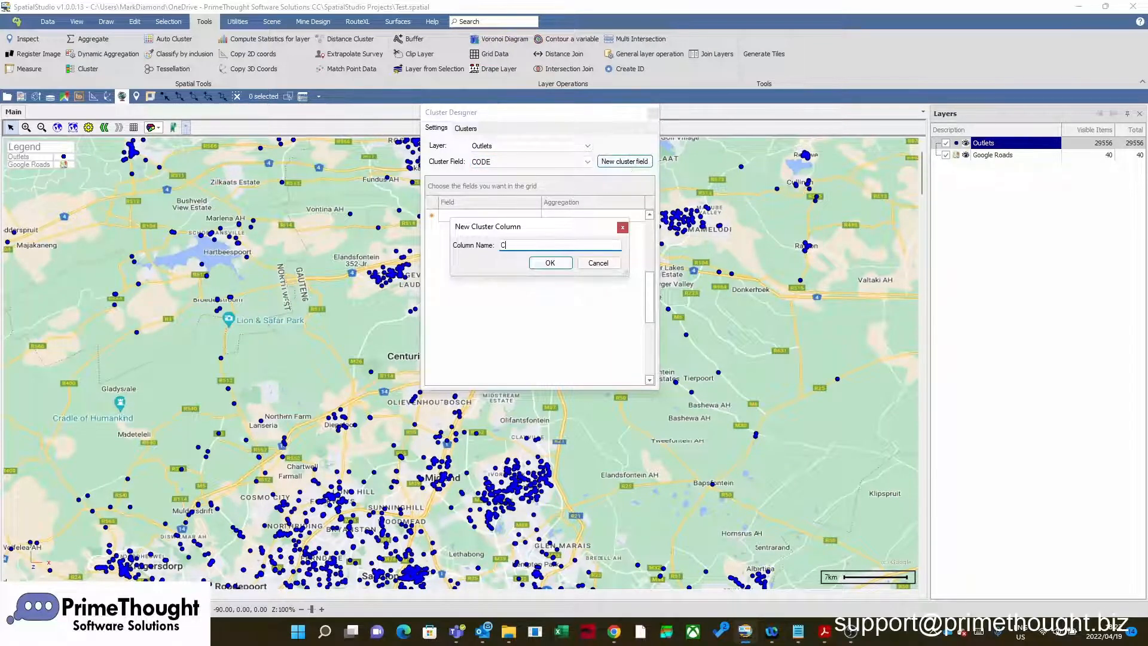
{"action": "type", "text": "Cluster"}
{"action": "left_click", "coordinate": [556, 264]}
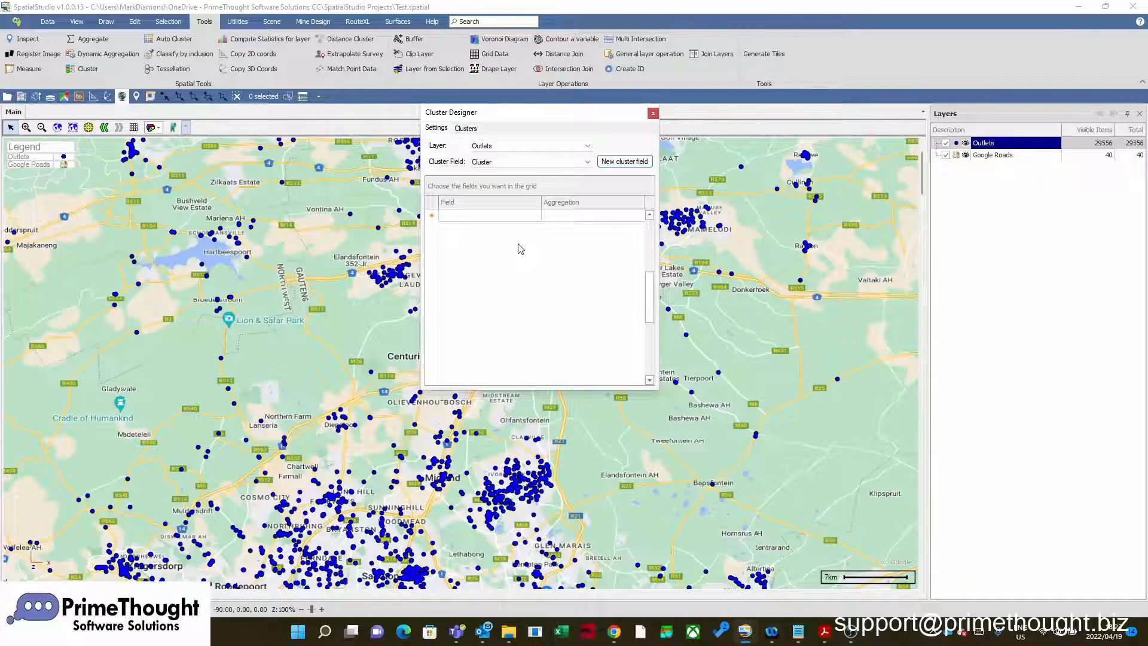
Add the Weekly Time in Store field to the cluster grid with Sum as its aggregation
{"action": "left_click", "coordinate": [537, 216]}
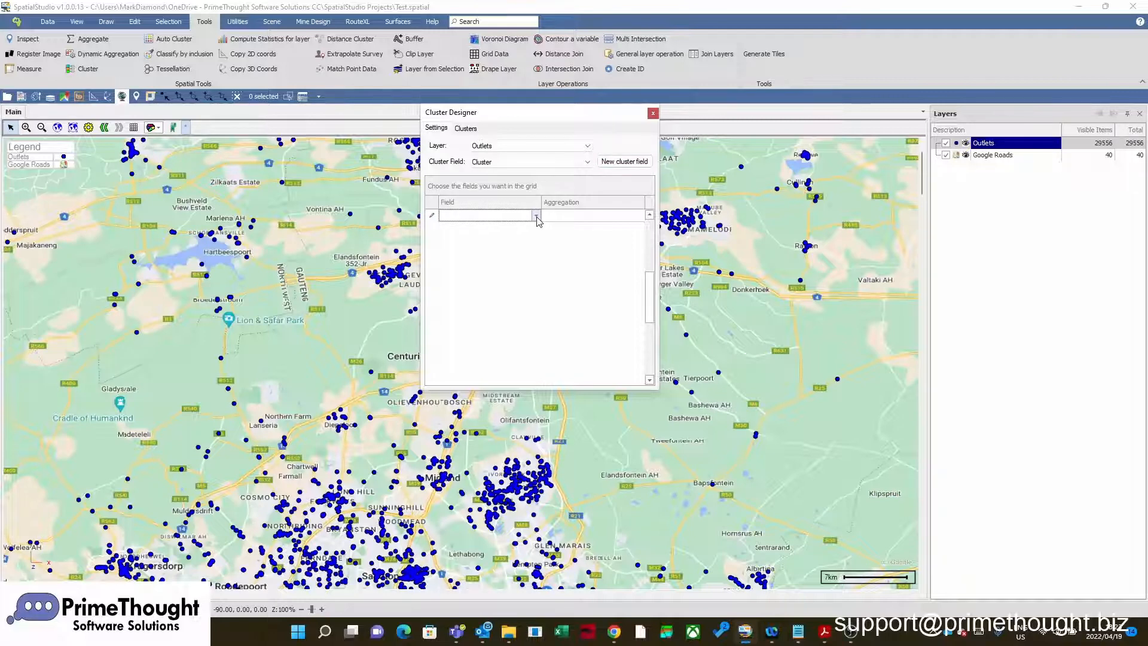
{"action": "left_click", "coordinate": [536, 217]}
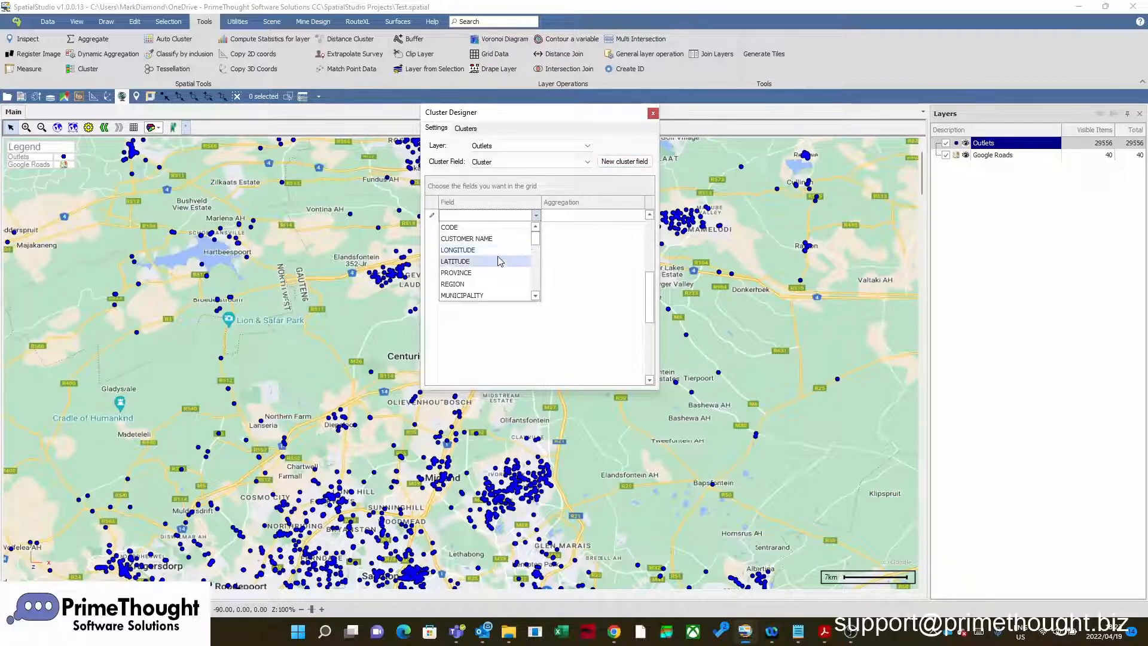
{"action": "scroll", "coordinate": [501, 263], "scroll_direction": "down", "scroll_amount": 5}
{"action": "scroll", "coordinate": [501, 267], "scroll_direction": "down", "scroll_amount": 3}
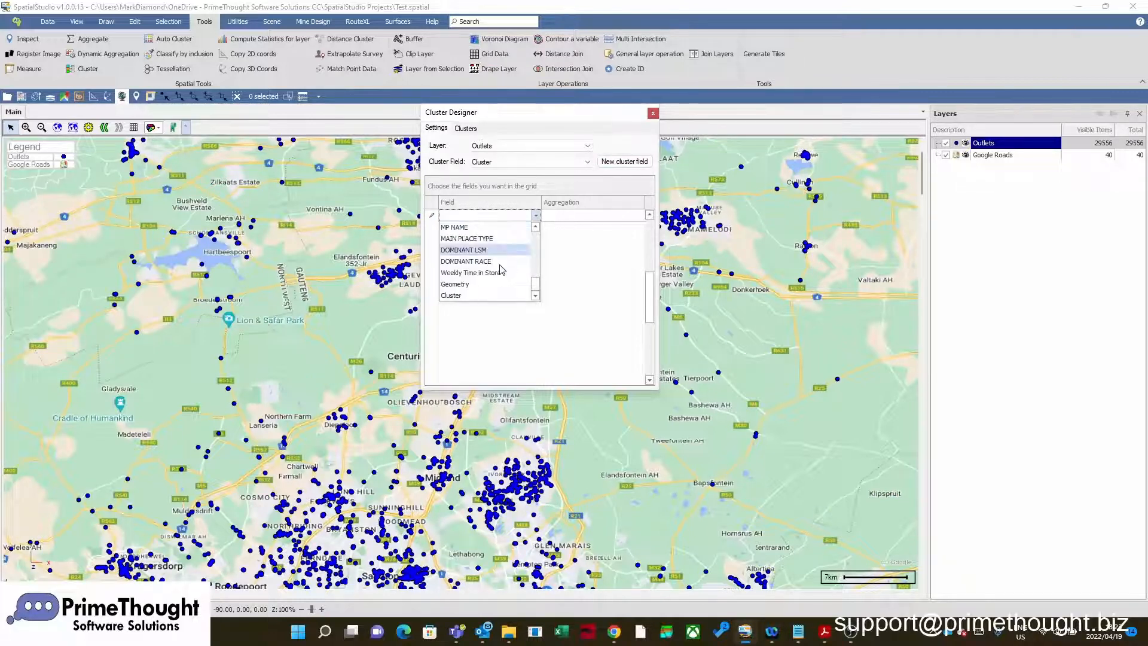
{"action": "left_click", "coordinate": [494, 274]}
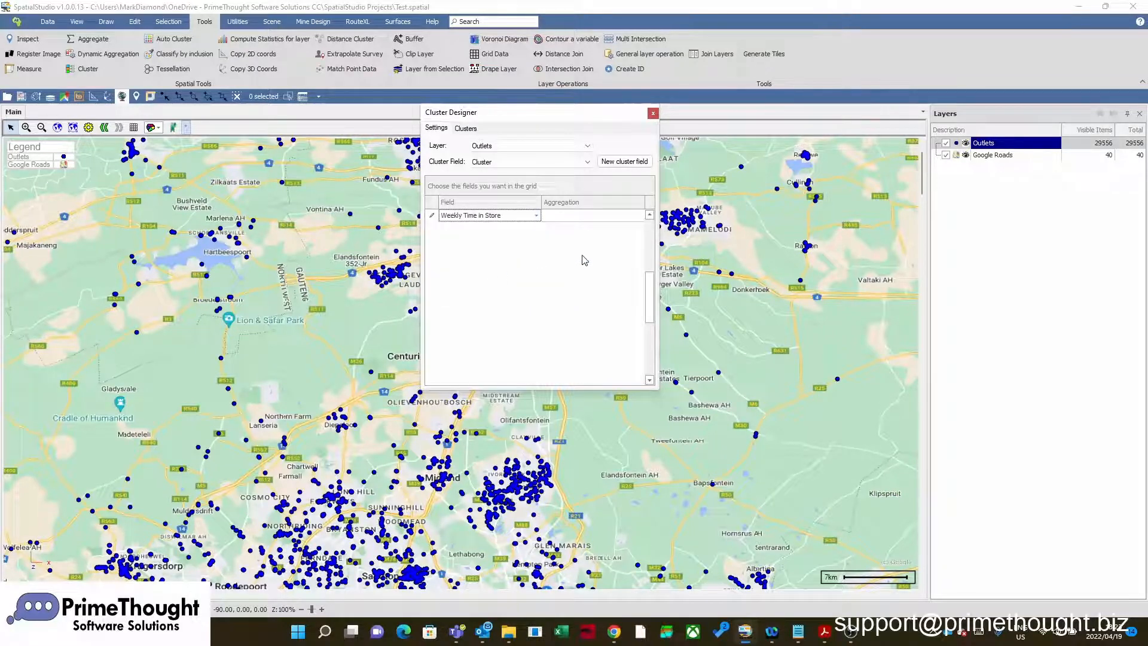
{"action": "left_click", "coordinate": [637, 217]}
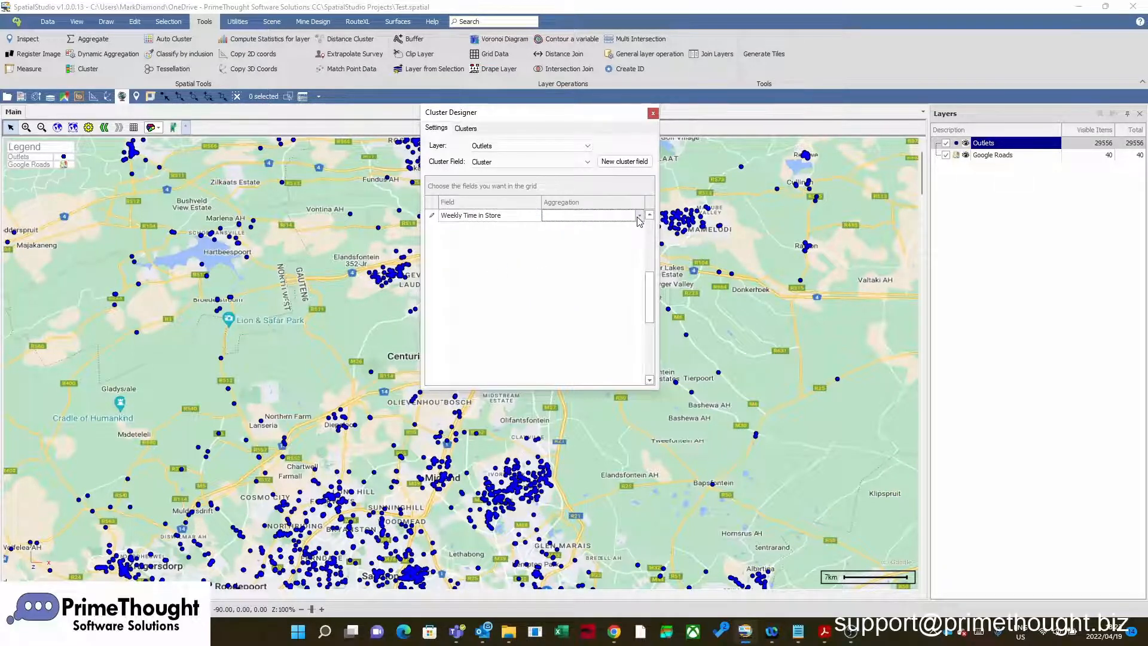
{"action": "left_click", "coordinate": [639, 219]}
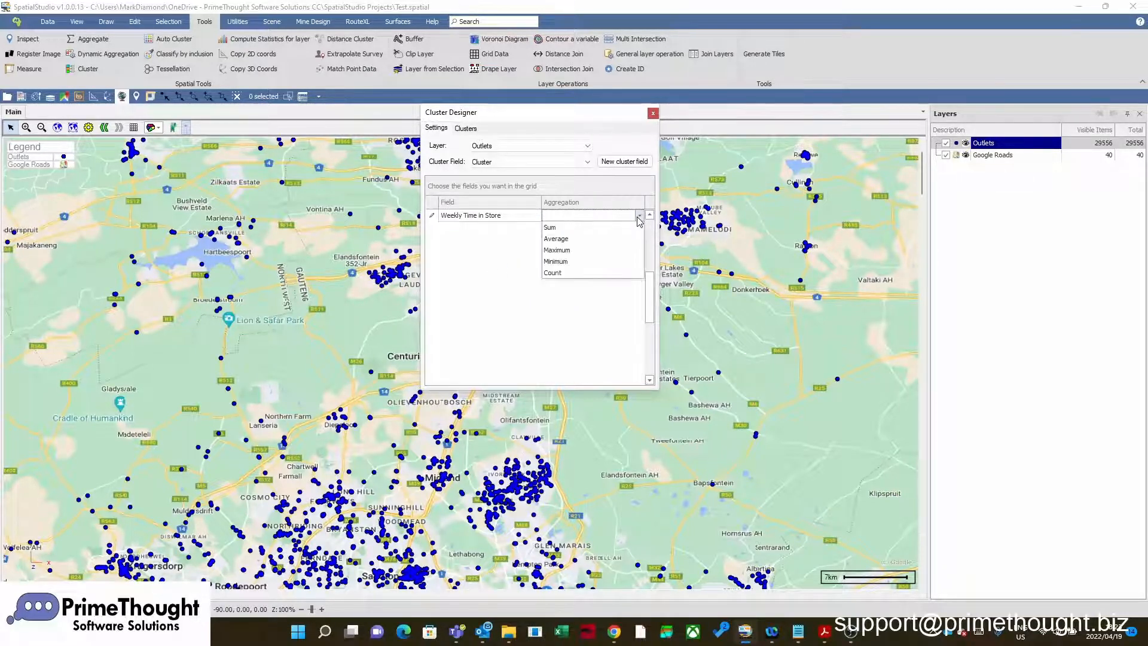
{"action": "left_click", "coordinate": [562, 231]}
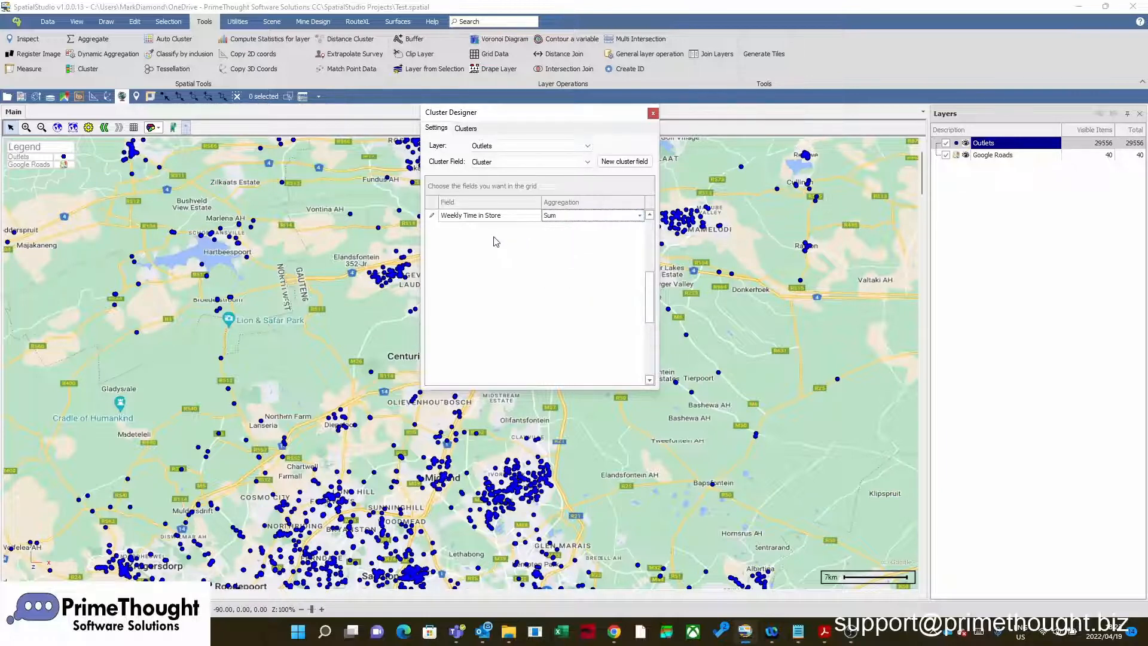
{"action": "left_click", "coordinate": [511, 232]}
{"action": "left_click", "coordinate": [512, 232]}
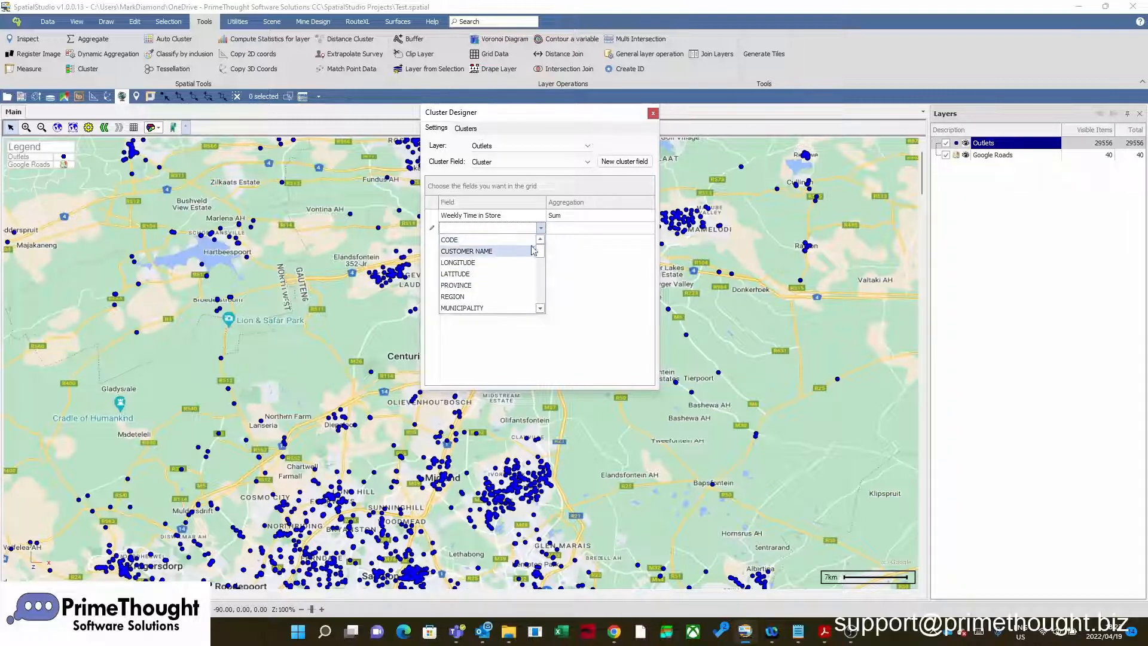
{"action": "left_click", "coordinate": [540, 228]}
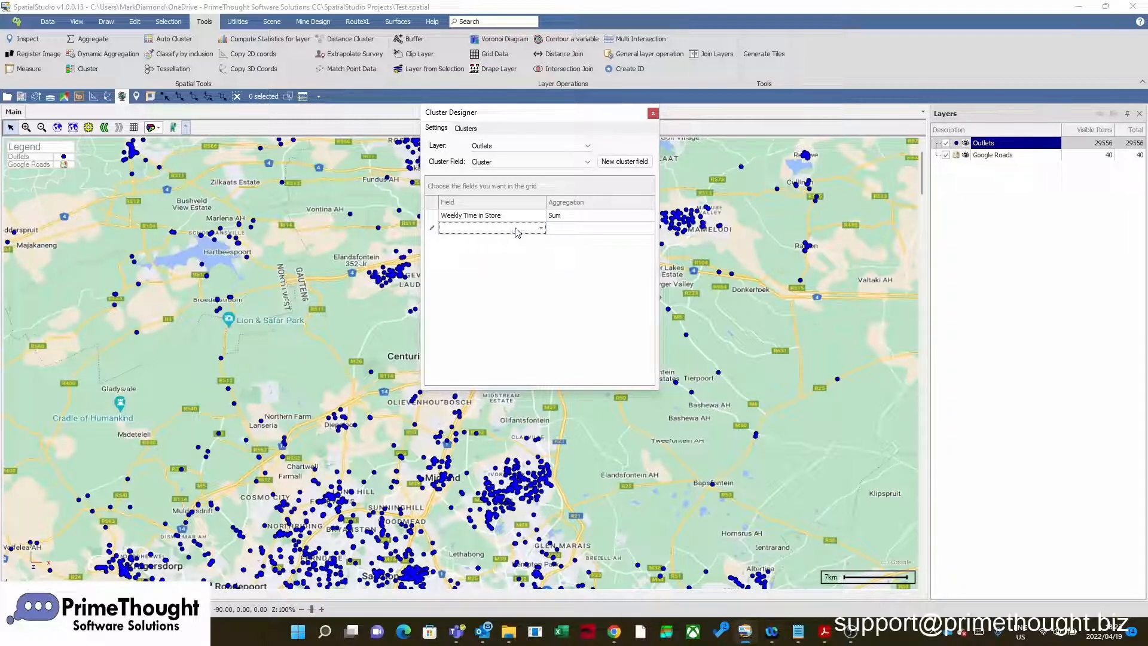
{"action": "left_click", "coordinate": [436, 216]}
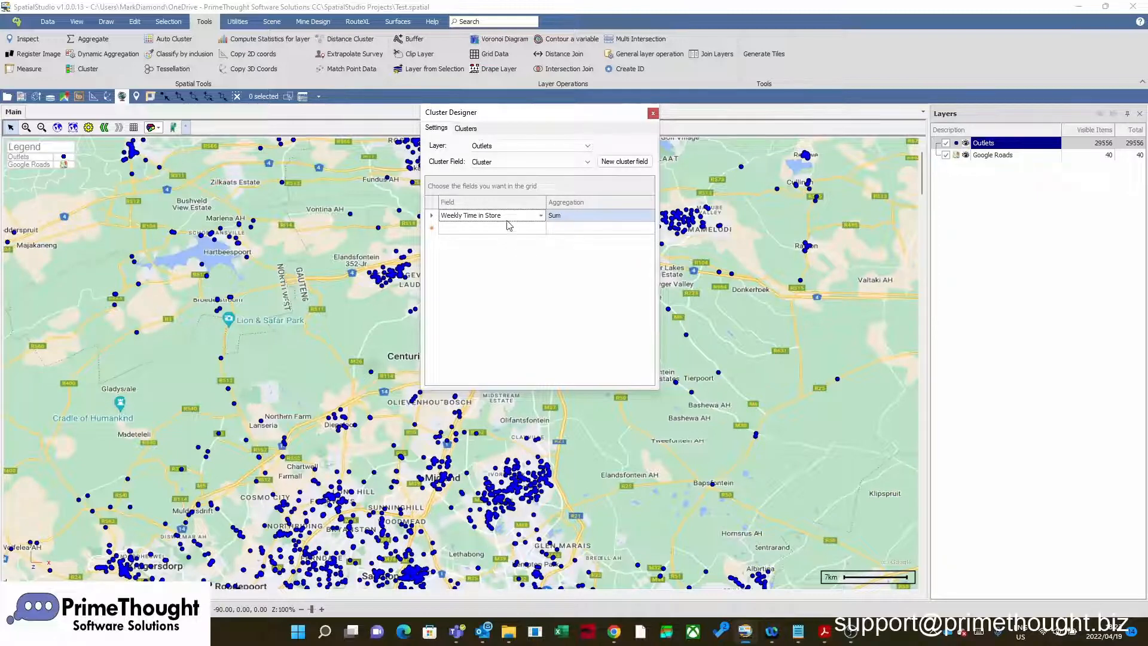
Name the first cluster Cluster 1, keep its green colour 0, 255, 0, and move the Cluster Designer away from the outlets west of Pretoria
{"action": "left_click", "coordinate": [467, 128]}
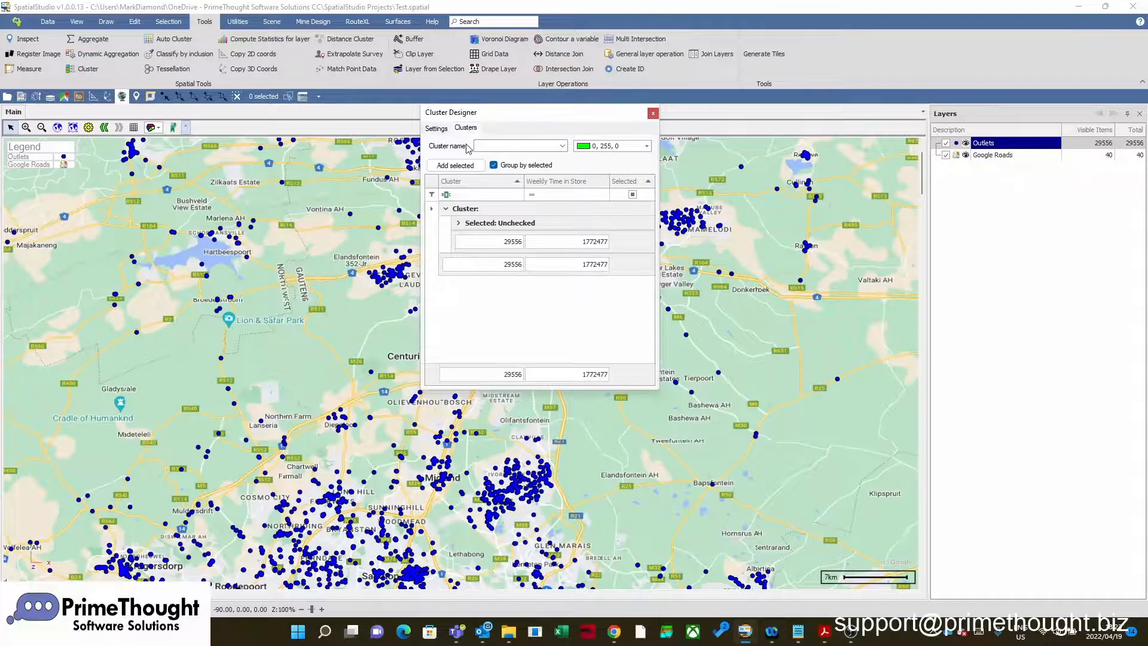
{"action": "left_click", "coordinate": [507, 149]}
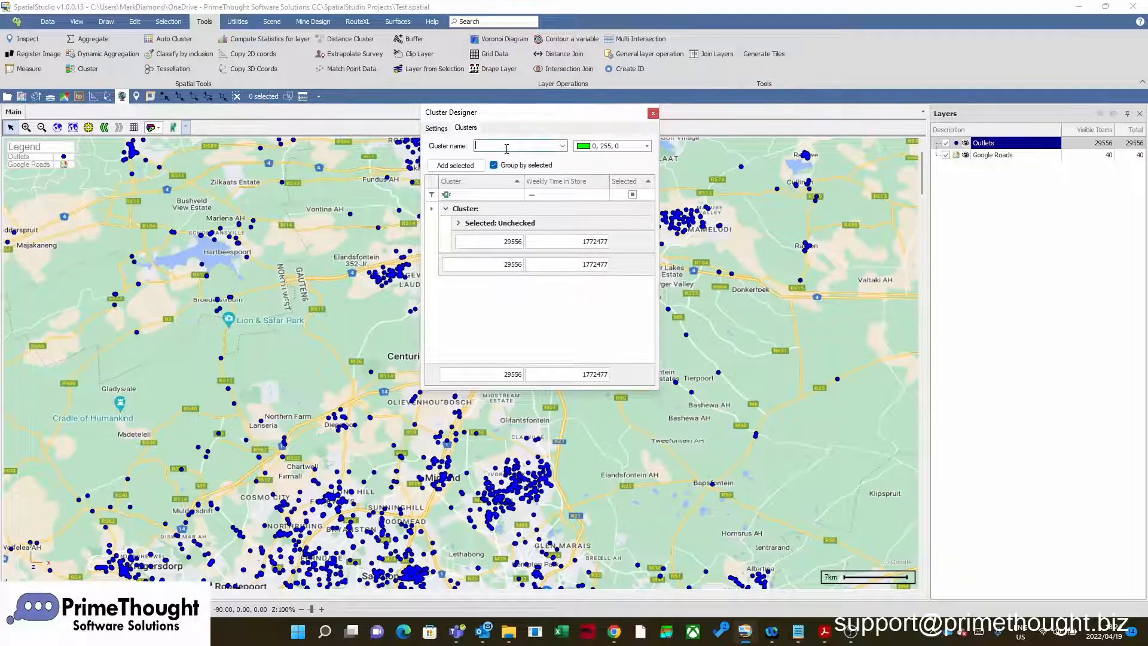
{"action": "type", "text": "Cluster 1"}
{"action": "left_click", "coordinate": [647, 148]}
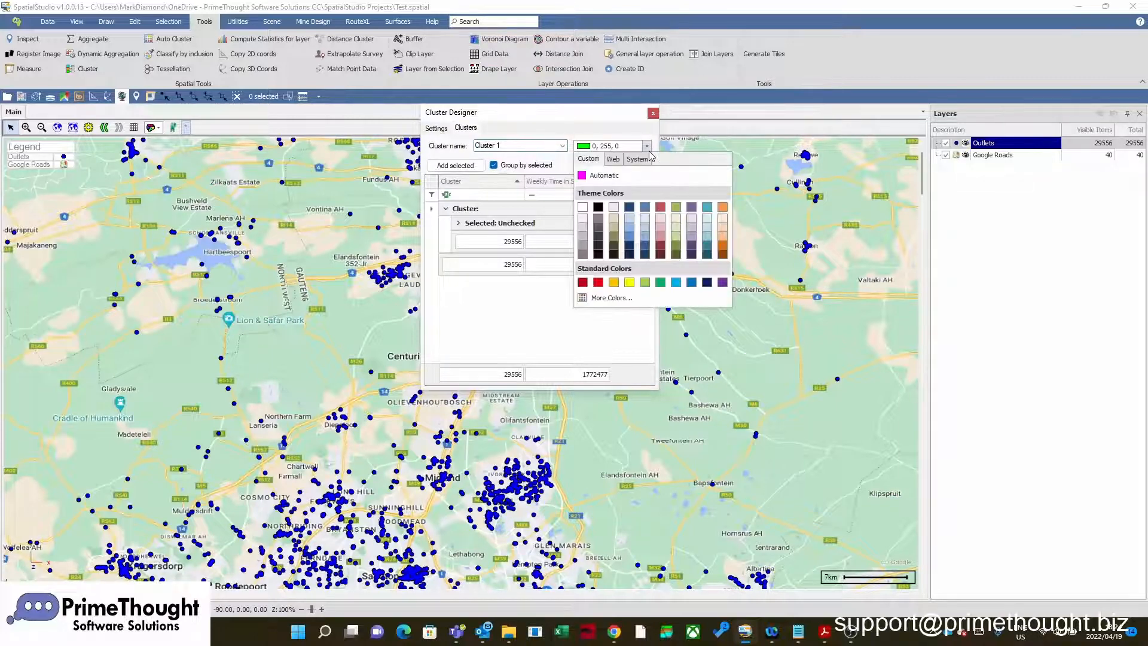
{"action": "left_click", "coordinate": [647, 147]}
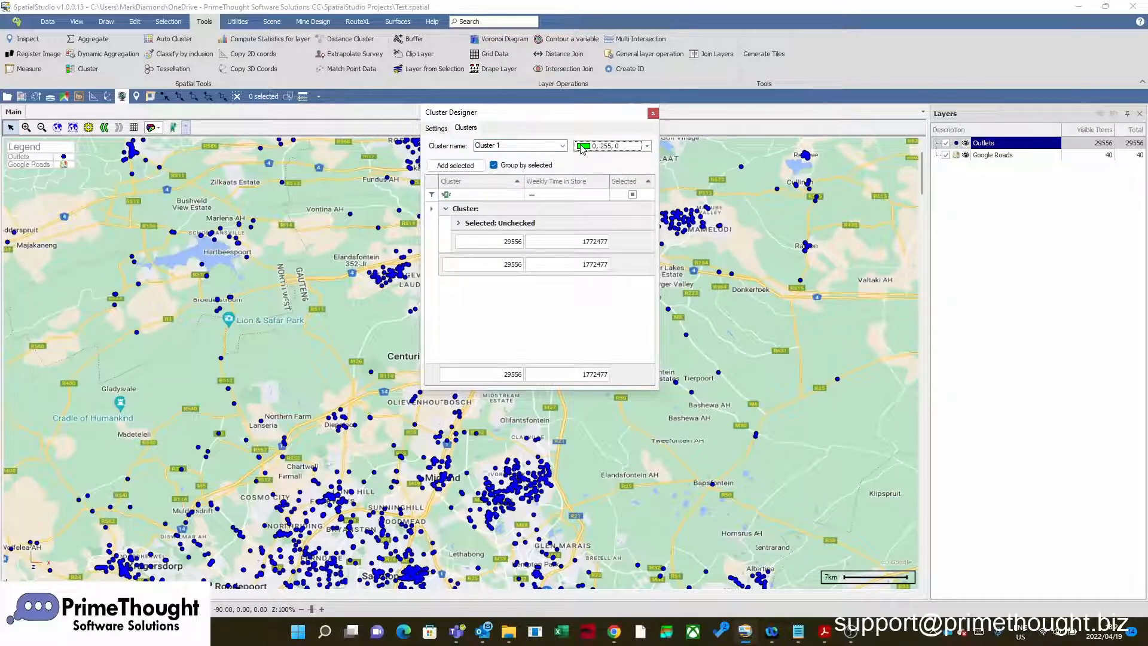
{"action": "left_click_drag", "start_coordinate": [543, 118], "coordinate": [801, 77]}
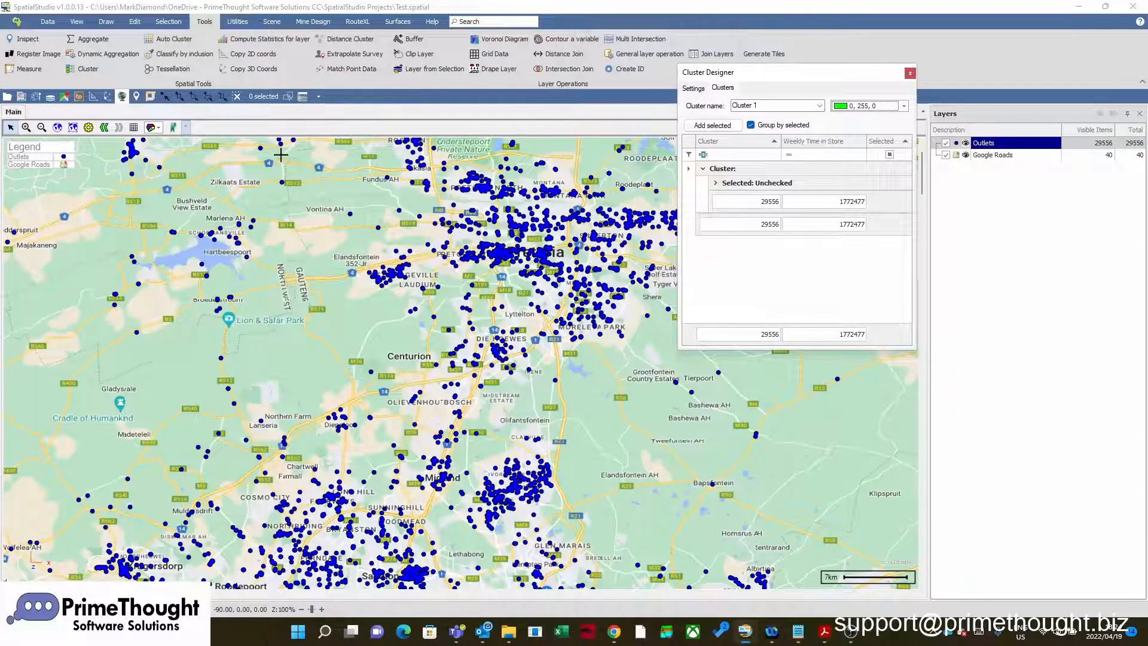
Try a rectangular selection of the outlets around Laudium and west of Pretoria, and clear the selection
{"action": "left_click", "coordinate": [181, 99]}
{"action": "left_click_drag", "start_coordinate": [283, 222], "coordinate": [491, 307]}
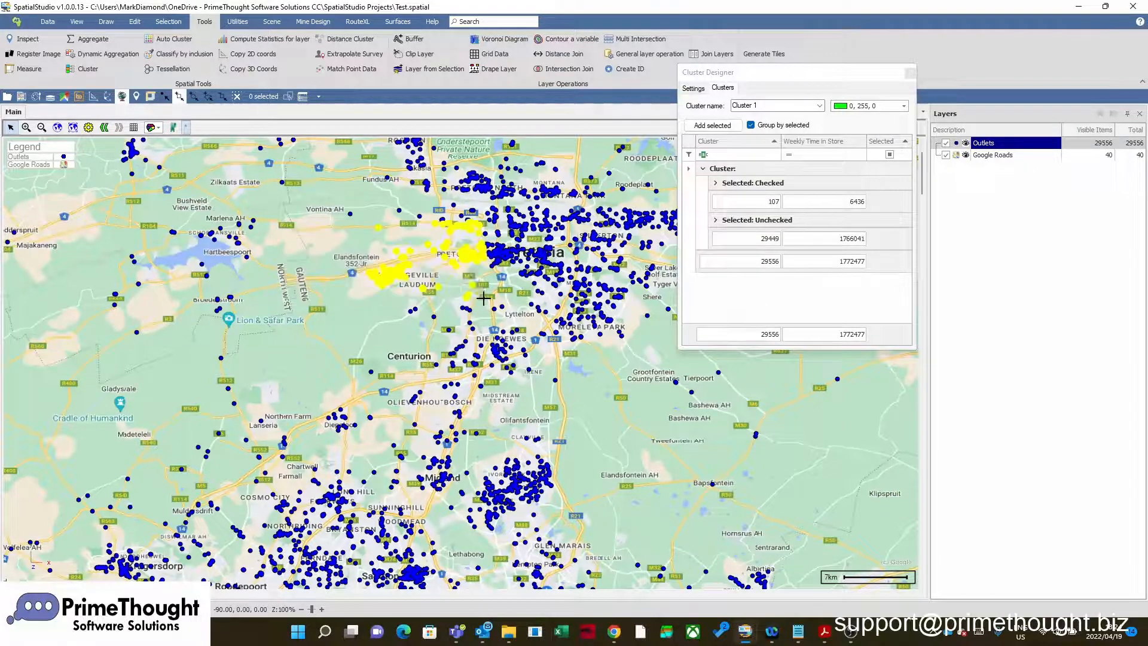
{"action": "left_click", "coordinate": [237, 96]}
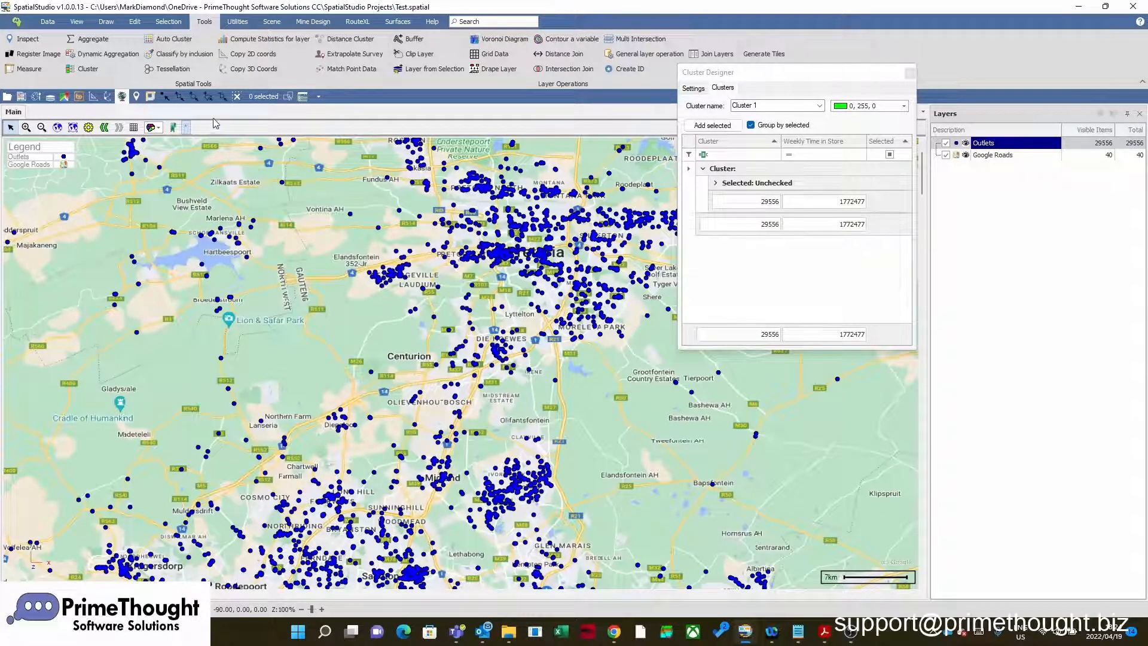
Select the group of outlets around Laudium by drawing a polygon around them on the map
{"action": "left_click", "coordinate": [209, 97]}
{"action": "scroll", "coordinate": [501, 276], "scroll_direction": "up", "scroll_amount": 1}
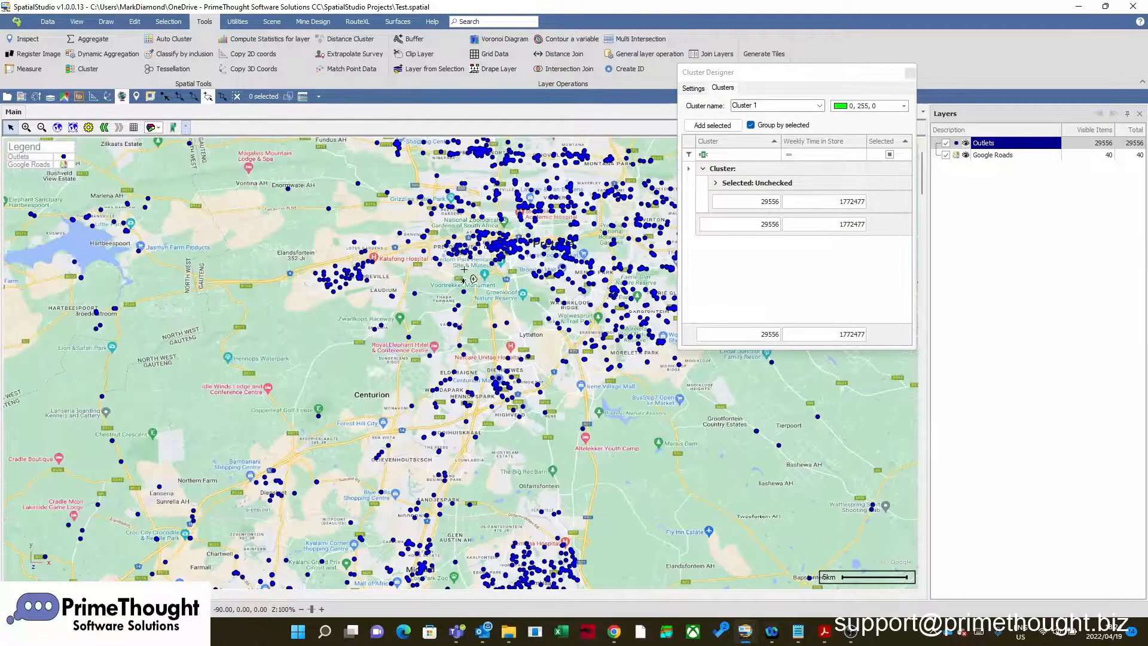
{"action": "left_click", "coordinate": [424, 276]}
{"action": "left_click", "coordinate": [419, 303]}
{"action": "left_click", "coordinate": [355, 311]}
{"action": "left_click", "coordinate": [296, 299]}
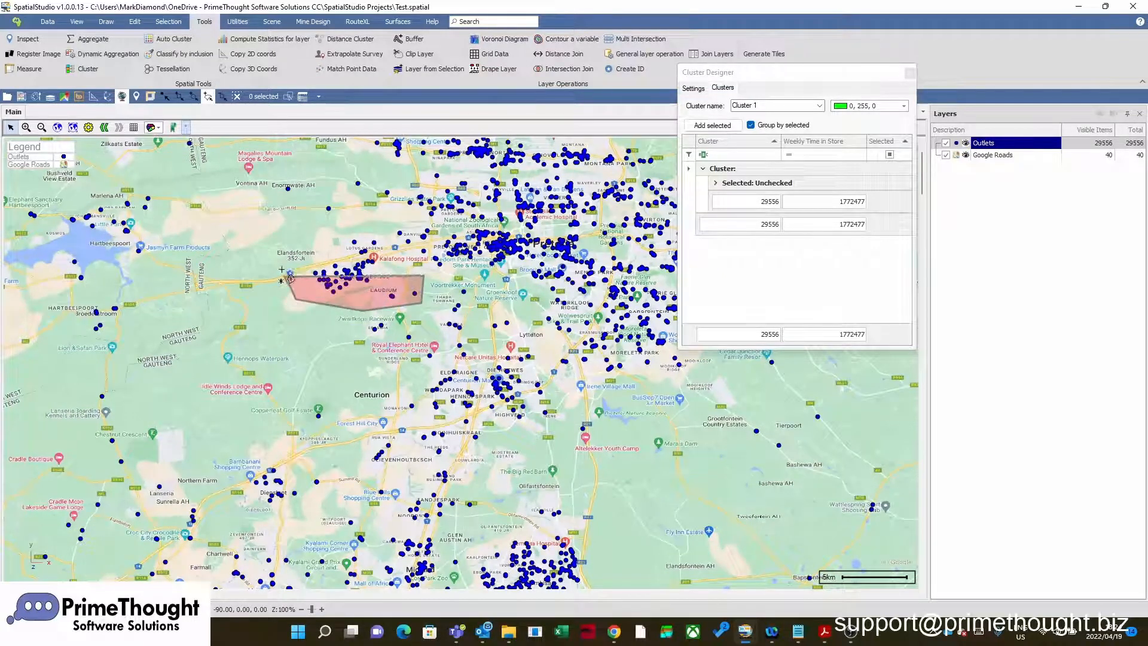
{"action": "left_click", "coordinate": [278, 259]}
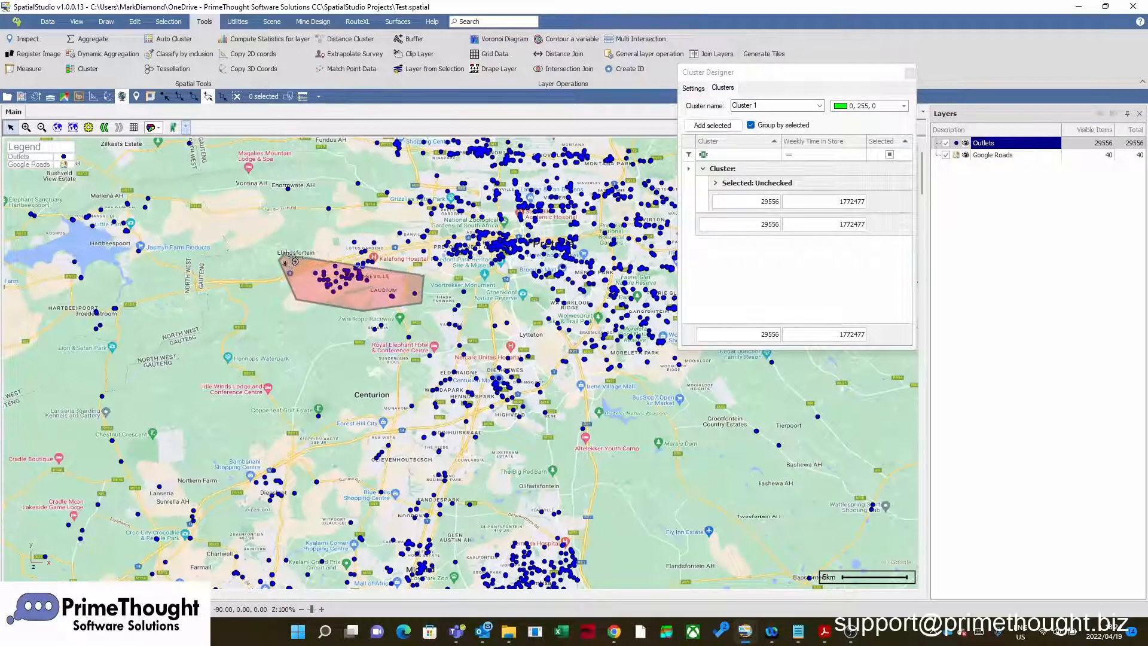
{"action": "double_click", "coordinate": [336, 196]}
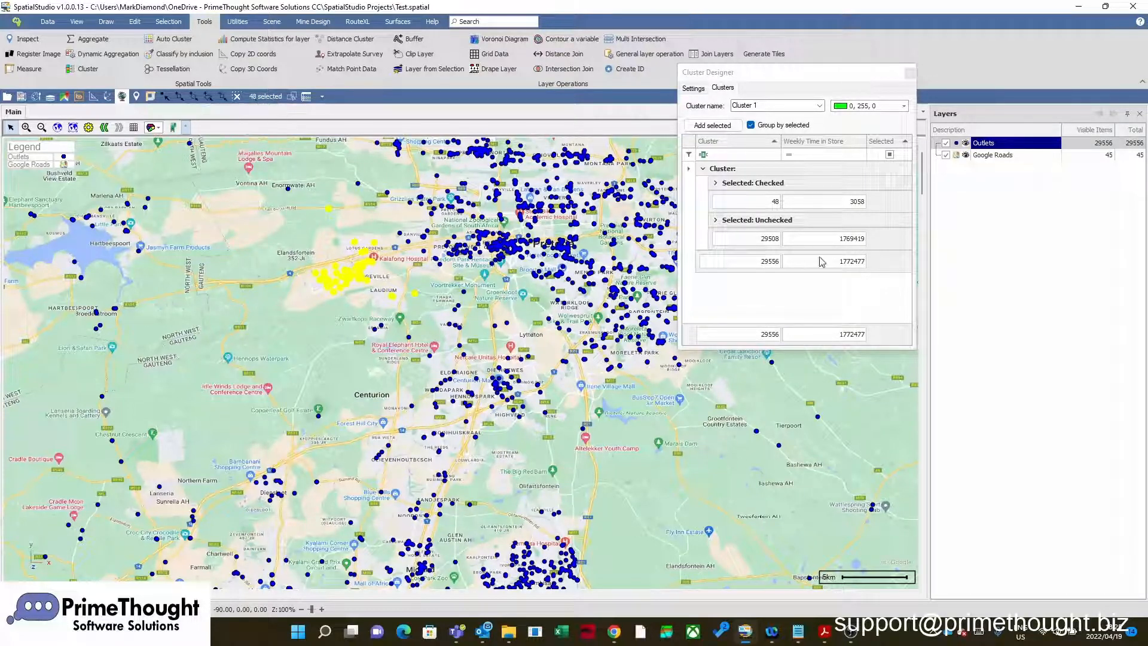
Add the selected outlets around Laudium to Cluster 1
{"action": "left_click_drag", "start_coordinate": [768, 77], "coordinate": [750, 70]}
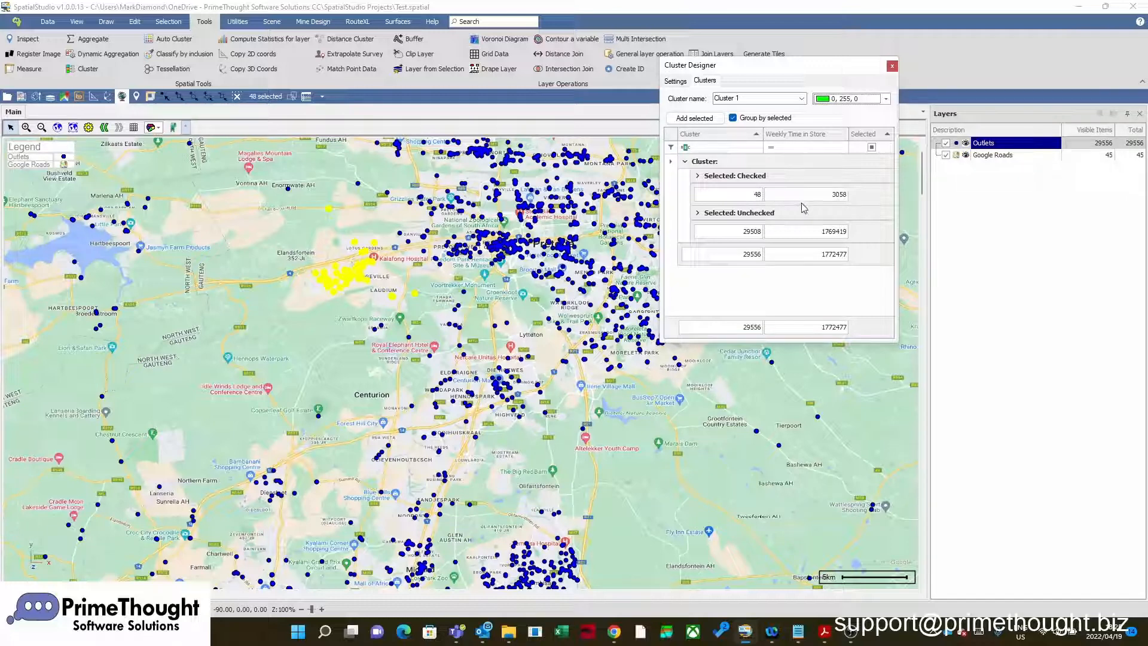
{"action": "left_click", "coordinate": [708, 118]}
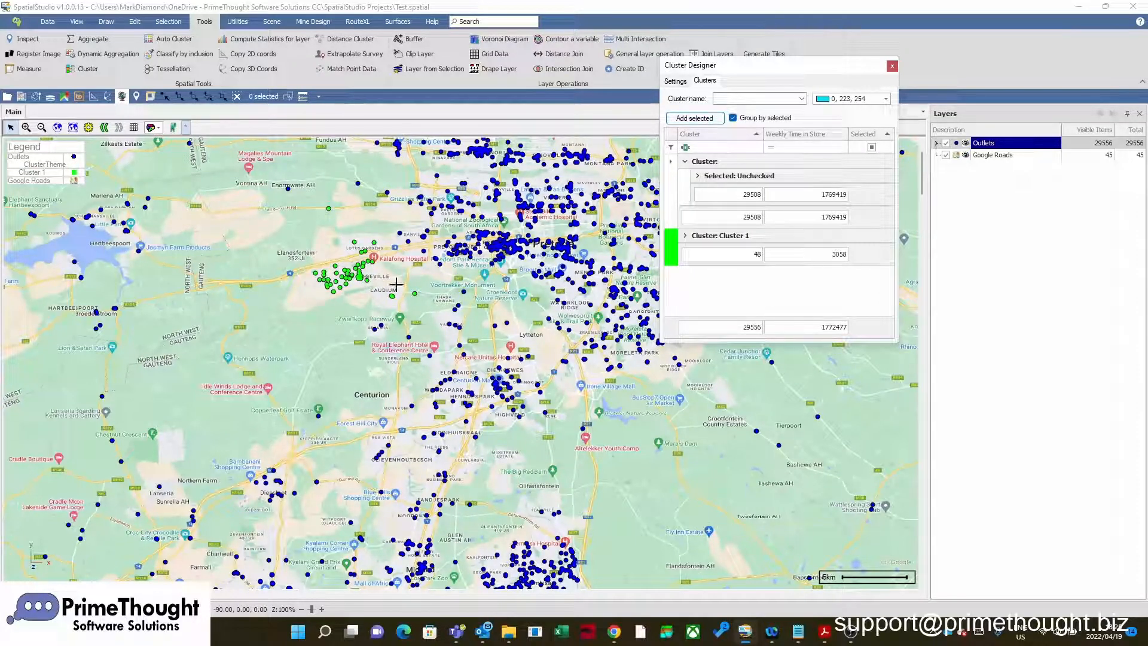
{"action": "left_click", "coordinate": [750, 278]}
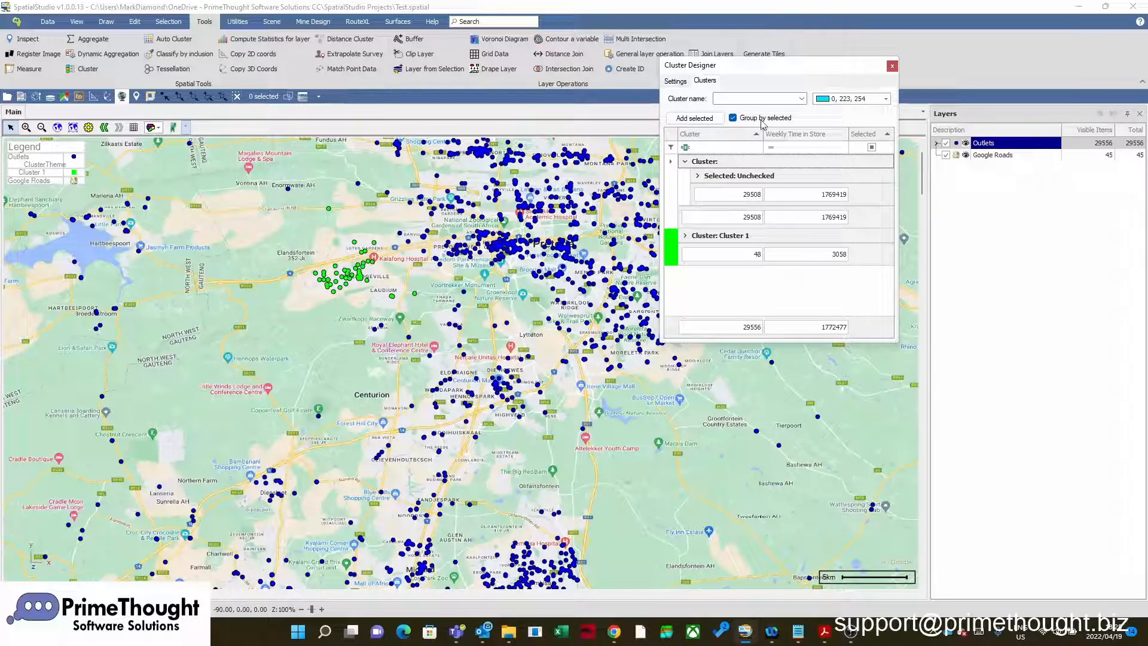
Name the next cluster Cluster 2 and keep its colour 0, 223, 254
{"action": "left_click", "coordinate": [755, 101]}
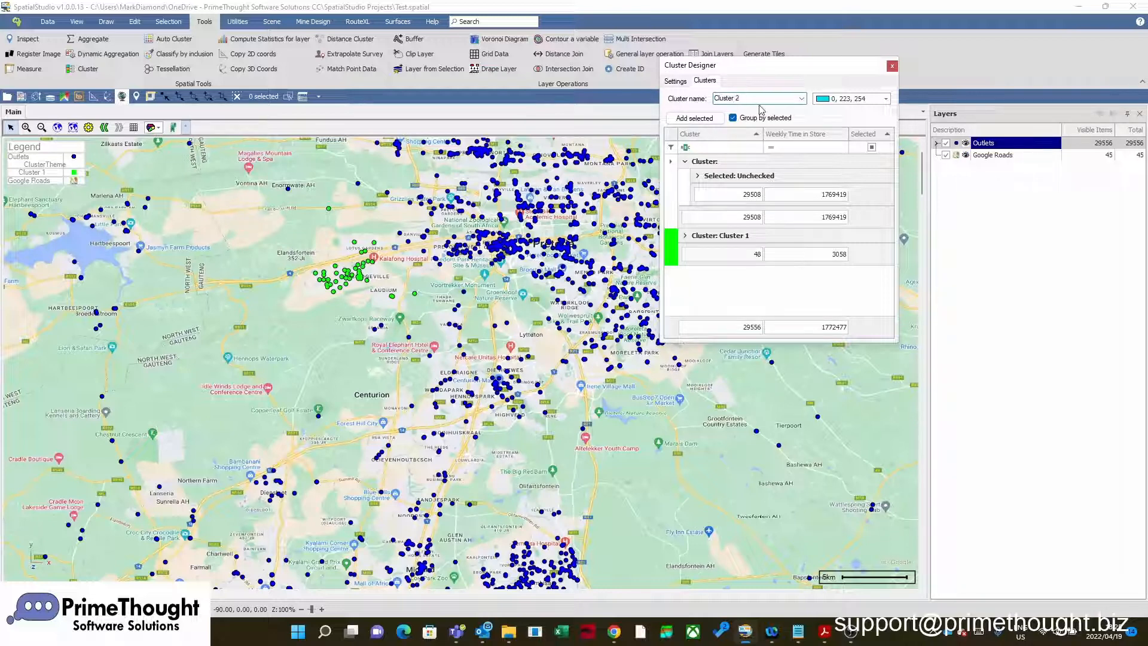
{"action": "left_click", "coordinate": [886, 99]}
{"action": "left_click", "coordinate": [887, 99]}
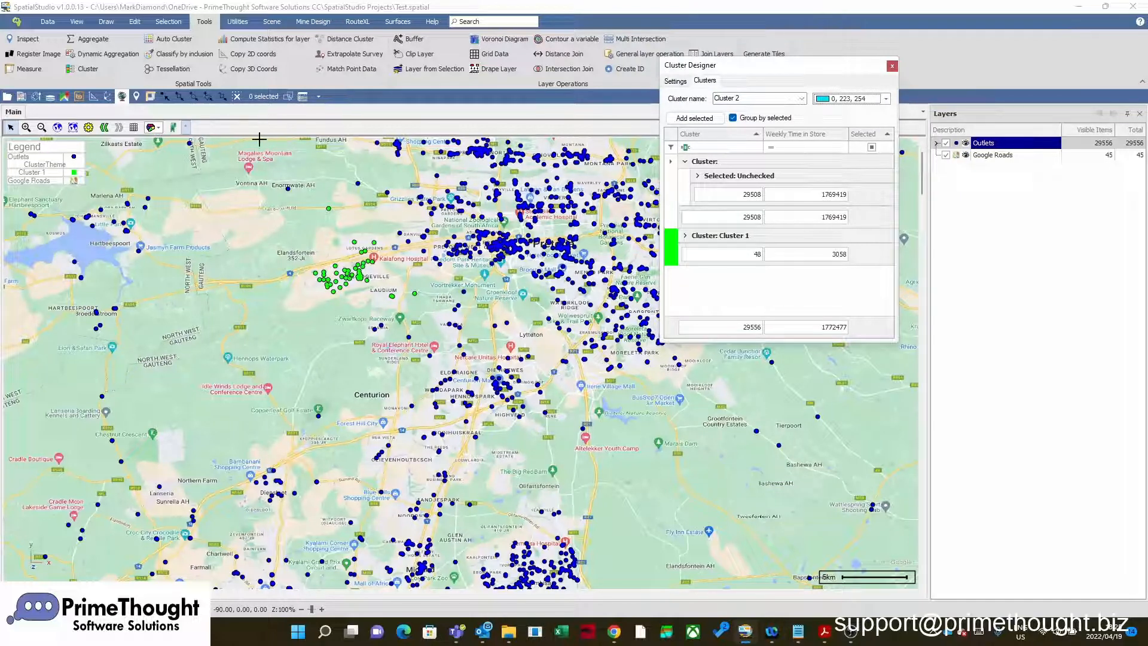
Select the group of outlets in the western part of Pretoria on the map and add them to Cluster 2
{"action": "left_click", "coordinate": [181, 98]}
{"action": "left_click_drag", "start_coordinate": [417, 217], "coordinate": [523, 279]}
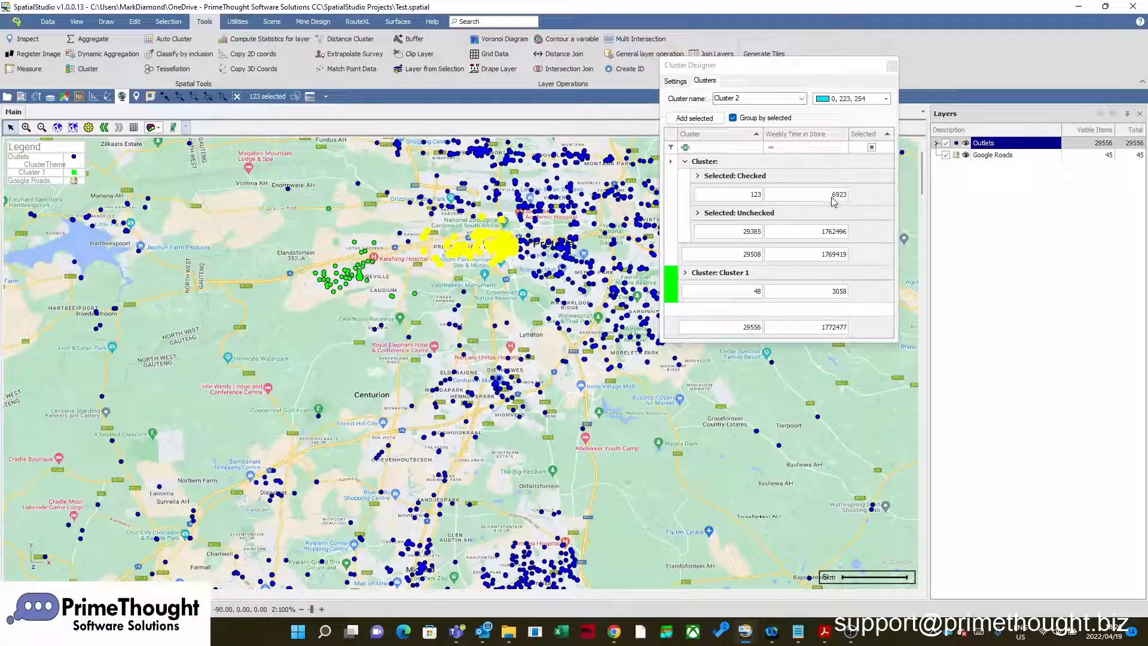
{"action": "left_click", "coordinate": [709, 120]}
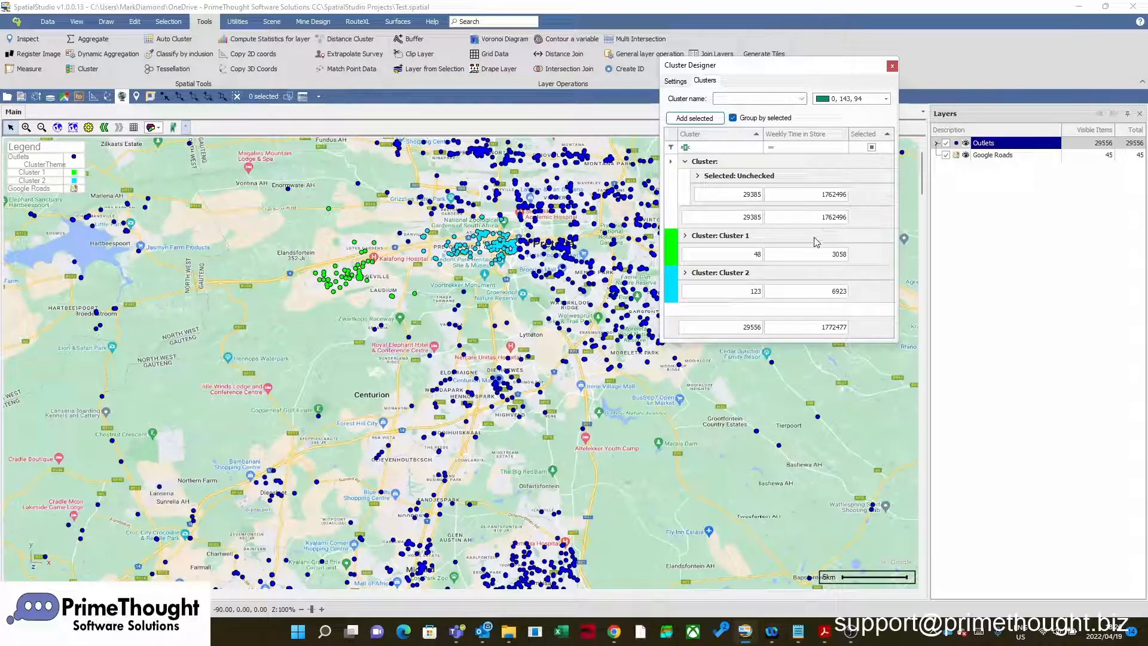
Close the Cluster Designer and expand the Outlets layer to examine its Cluster 1 and Cluster 2 theme items
{"action": "left_click_drag", "start_coordinate": [781, 67], "coordinate": [711, 64]}
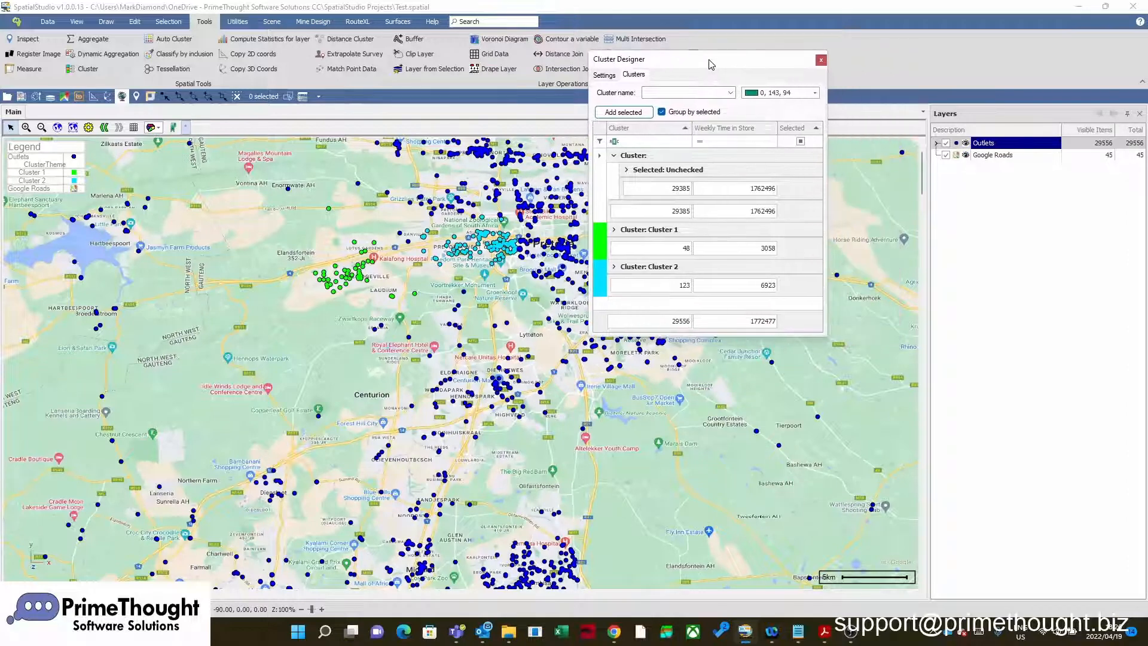
{"action": "left_click", "coordinate": [821, 61]}
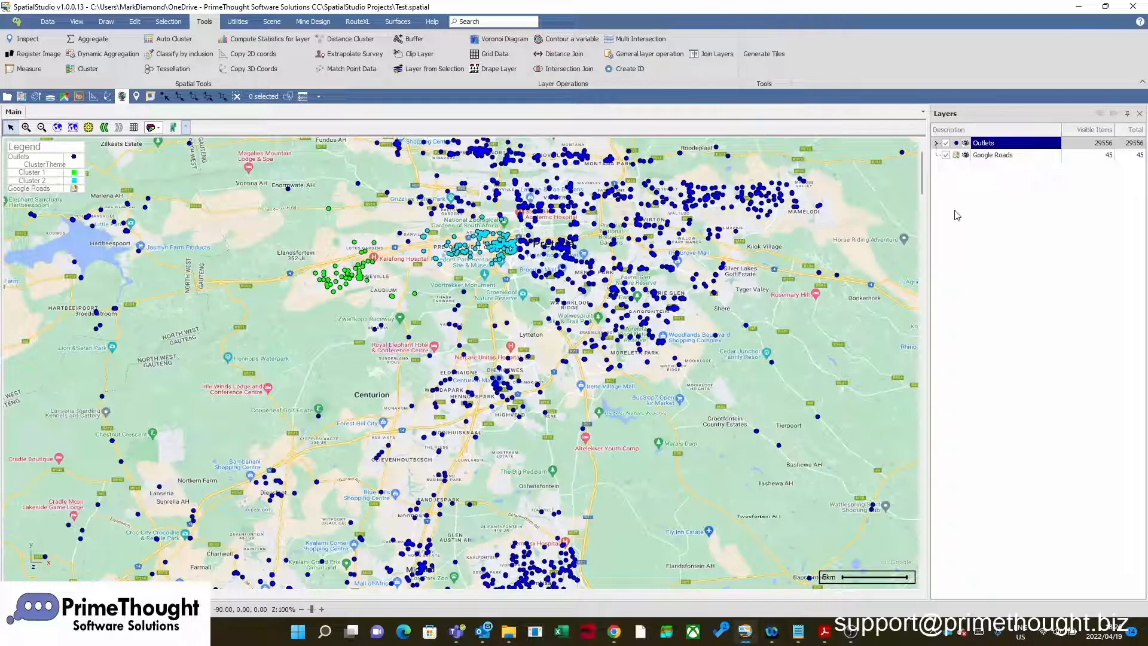
{"action": "left_click", "coordinate": [936, 144]}
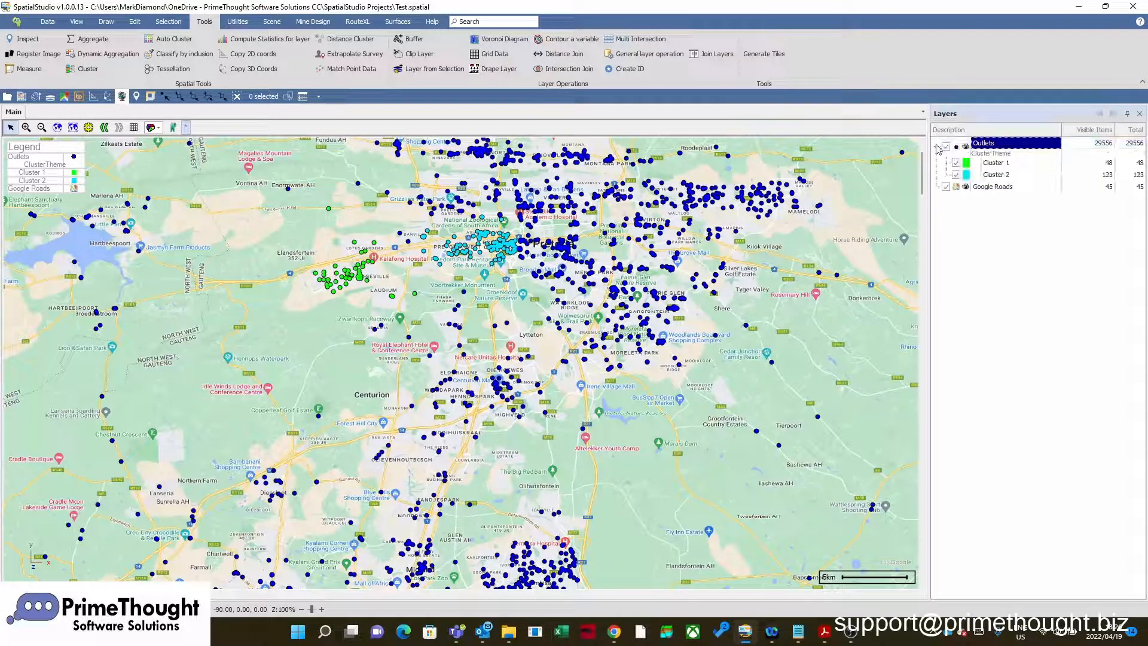
{"action": "left_click", "coordinate": [995, 163]}
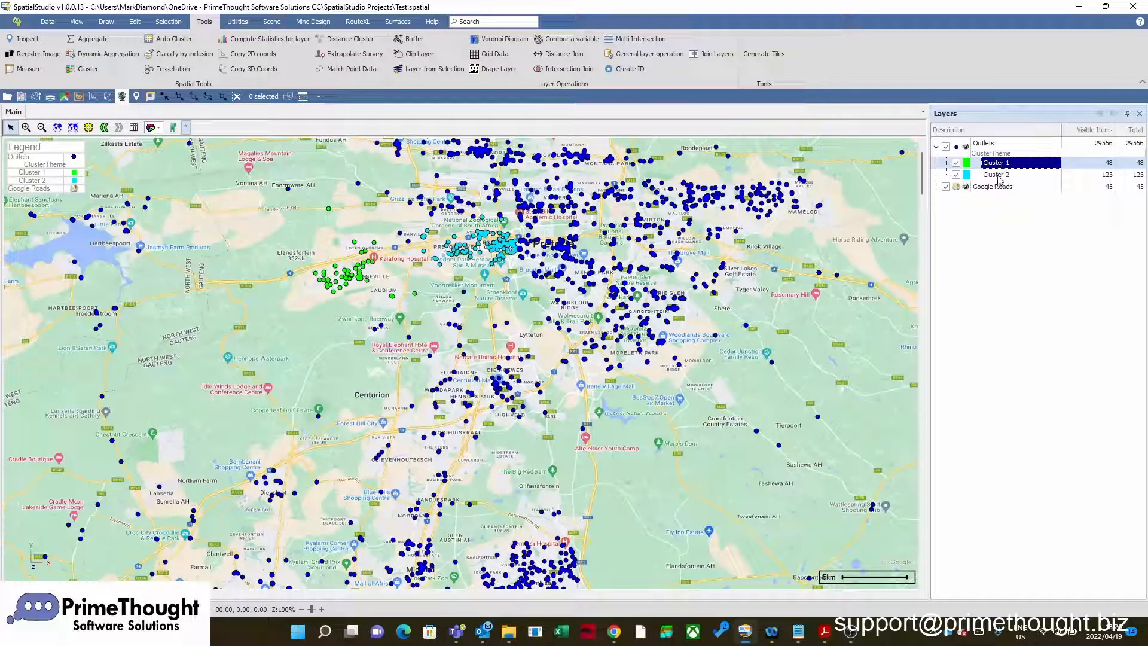
{"action": "left_click", "coordinate": [998, 175]}
{"action": "left_click", "coordinate": [998, 168]}
Open the Outlets layer's data table and enlarge it to examine the Cluster column
{"action": "right_click", "coordinate": [987, 147]}
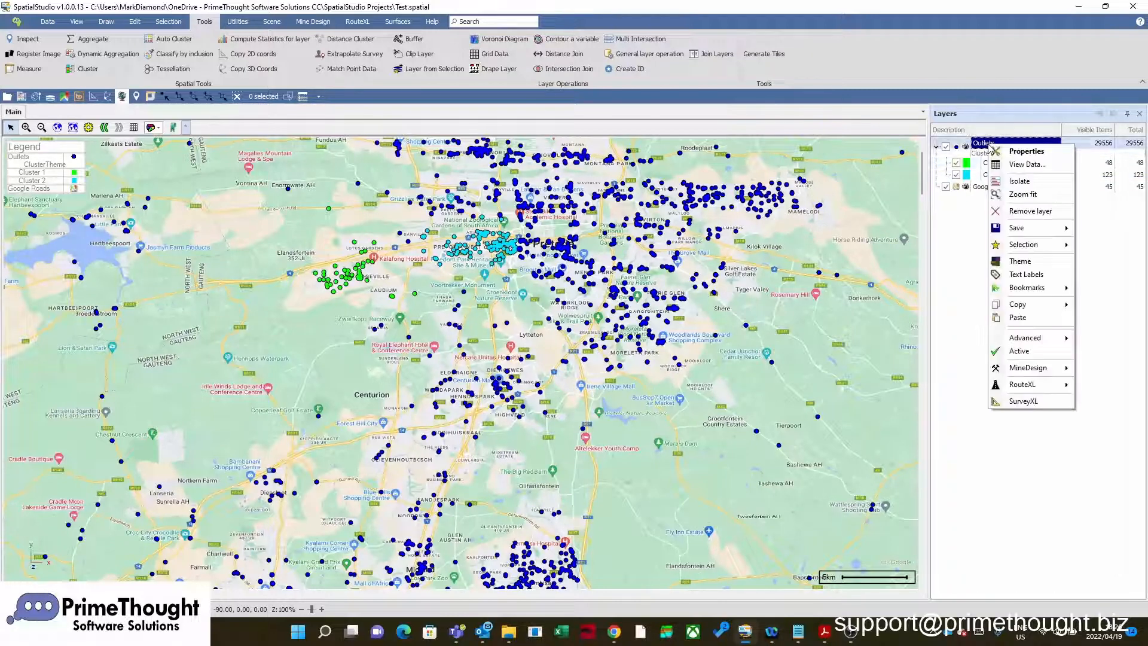
{"action": "left_click", "coordinate": [1013, 161]}
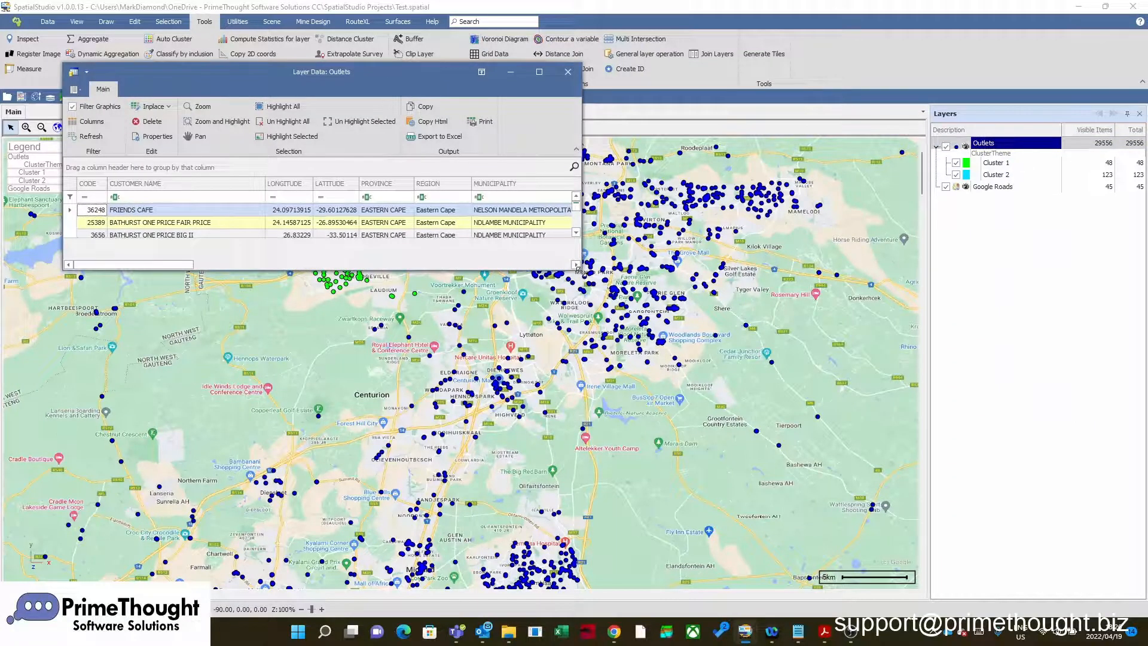
{"action": "left_click_drag", "start_coordinate": [579, 269], "coordinate": [646, 343]}
{"action": "left_click_drag", "start_coordinate": [218, 339], "coordinate": [632, 323]}
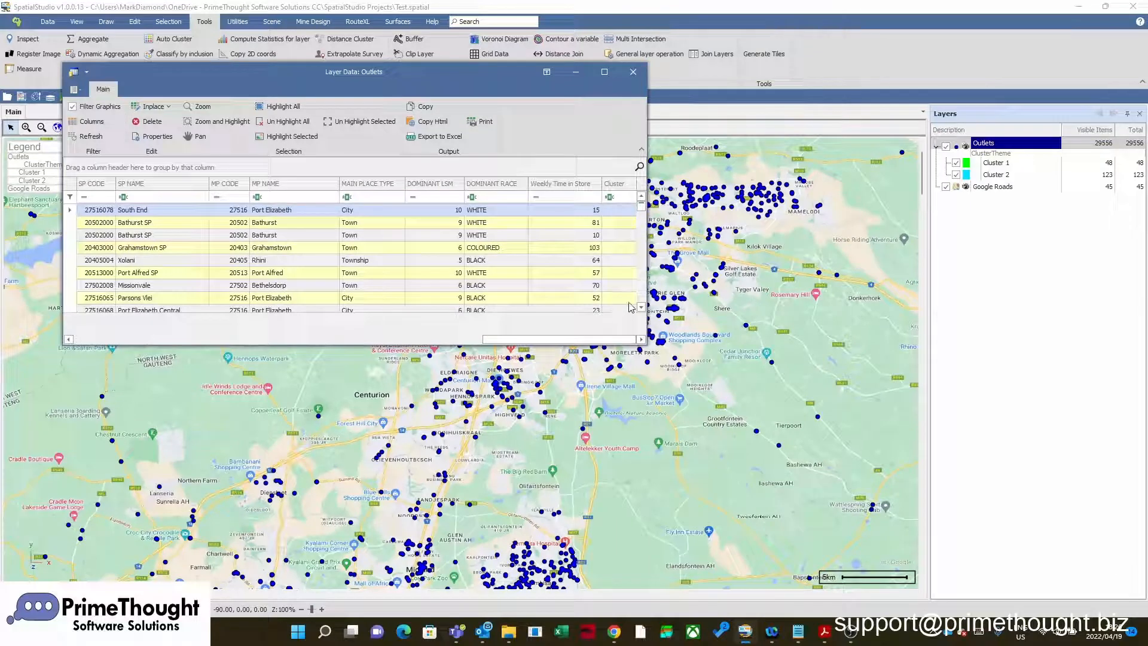
Filter the Outlets data by Cluster 1 and Cluster 2 to review the records, and clear the filter and close the table
{"action": "left_click", "coordinate": [633, 183]}
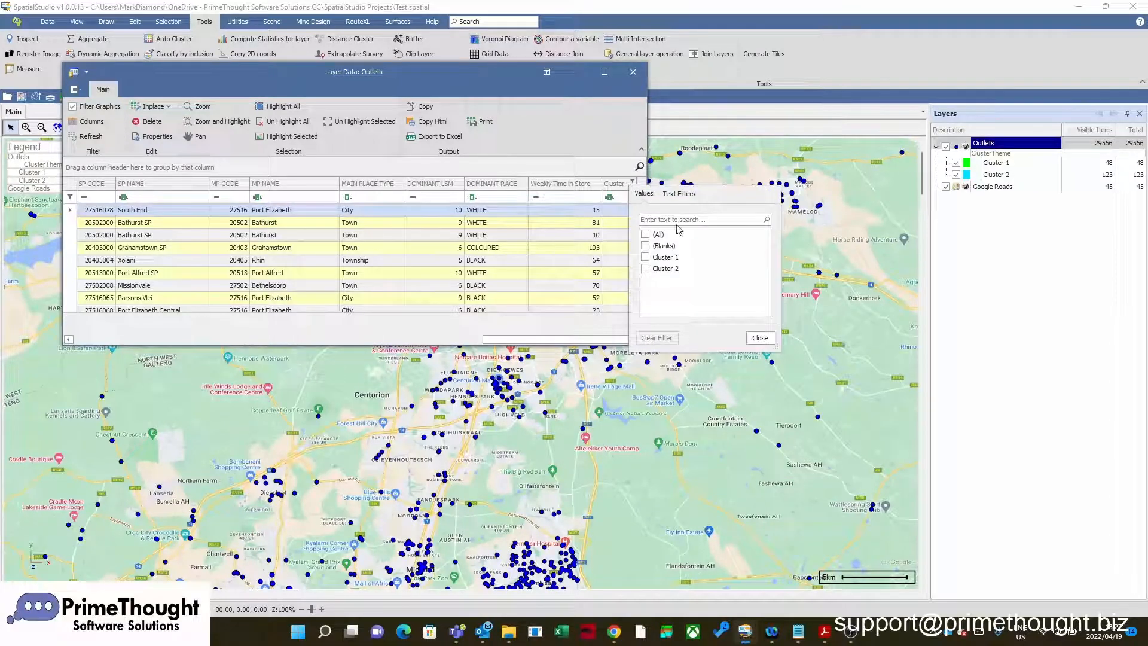
{"action": "left_click", "coordinate": [646, 257]}
{"action": "left_click", "coordinate": [645, 269]}
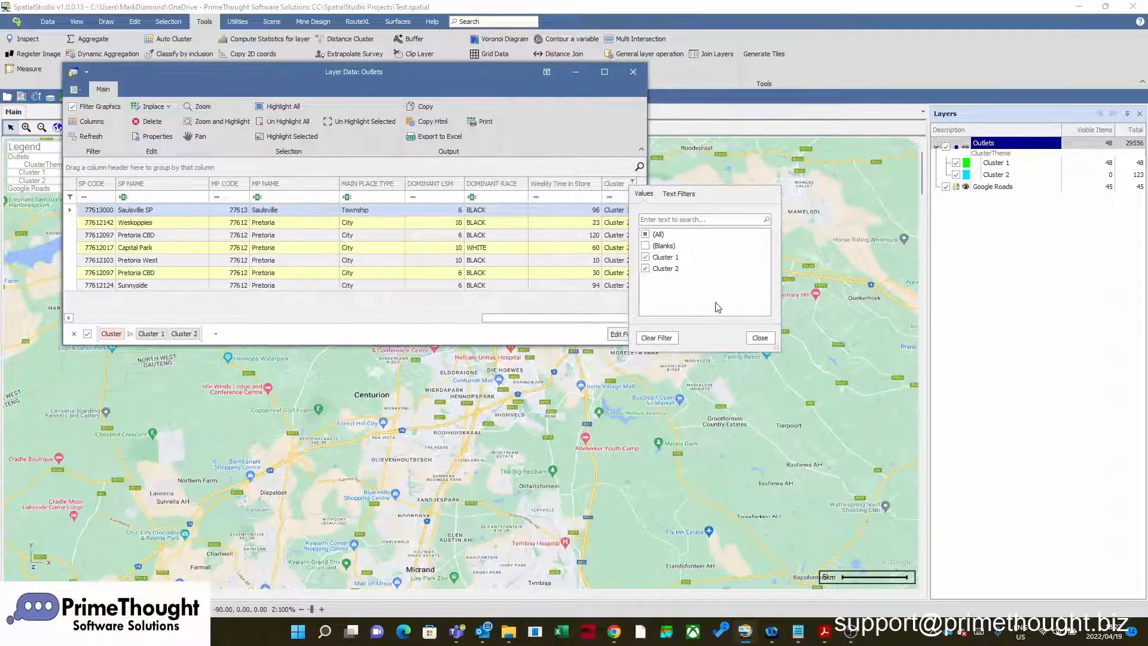
{"action": "left_click", "coordinate": [760, 338]}
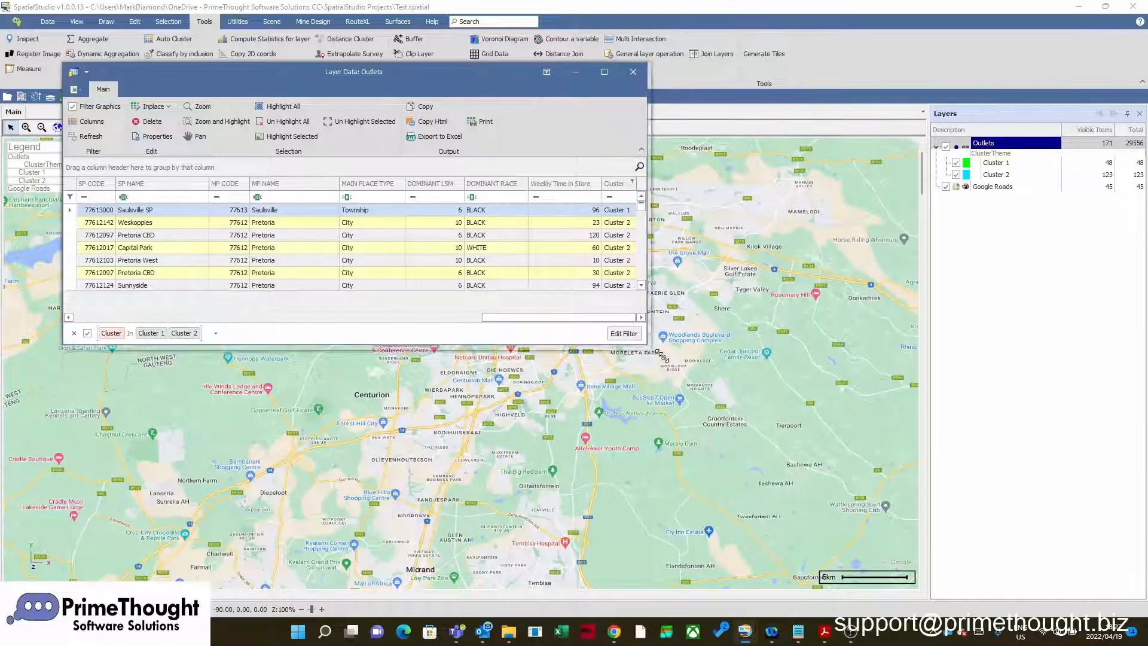
{"action": "left_click_drag", "start_coordinate": [652, 348], "coordinate": [868, 472]}
{"action": "left_click_drag", "start_coordinate": [860, 219], "coordinate": [848, 150]}
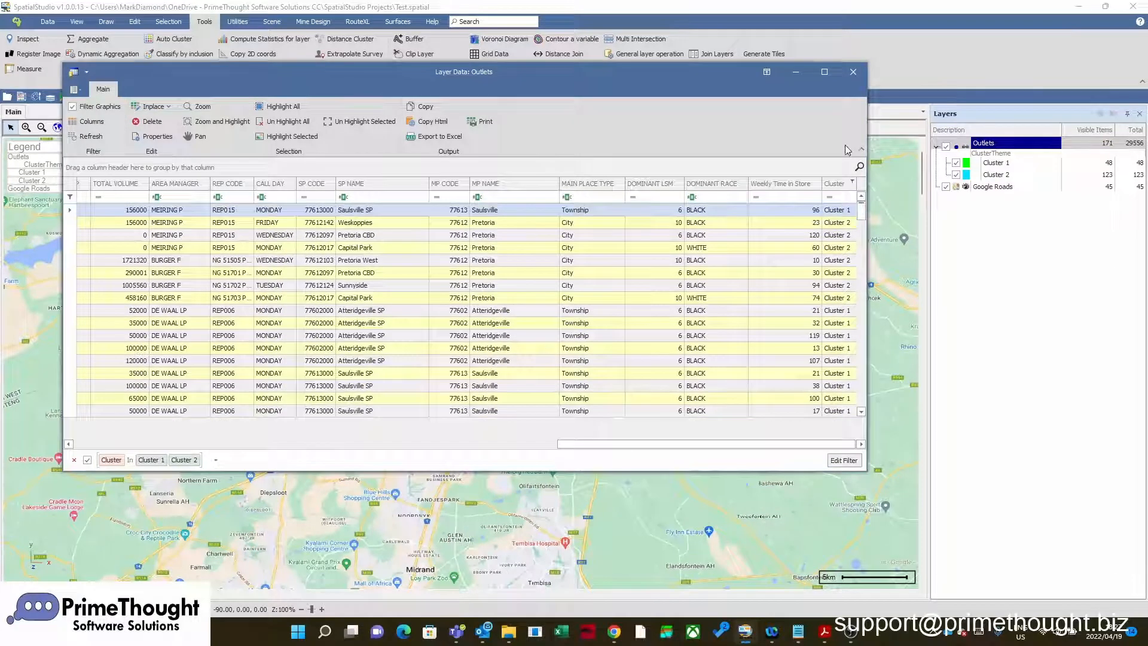
{"action": "left_click", "coordinate": [73, 460]}
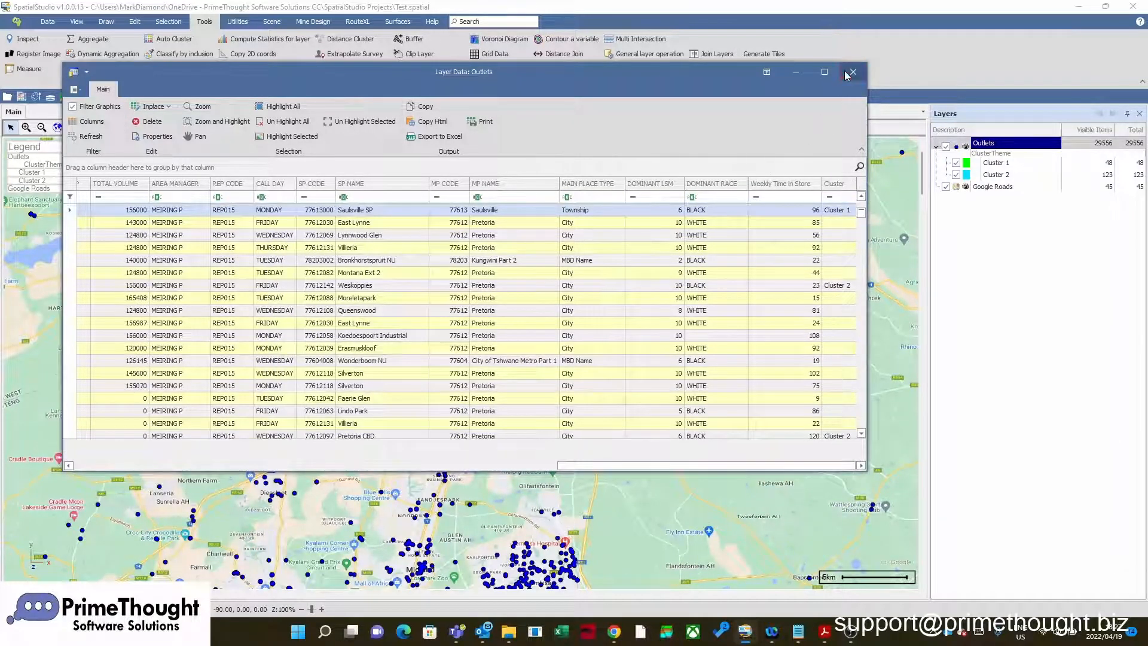
{"action": "left_click", "coordinate": [852, 72]}
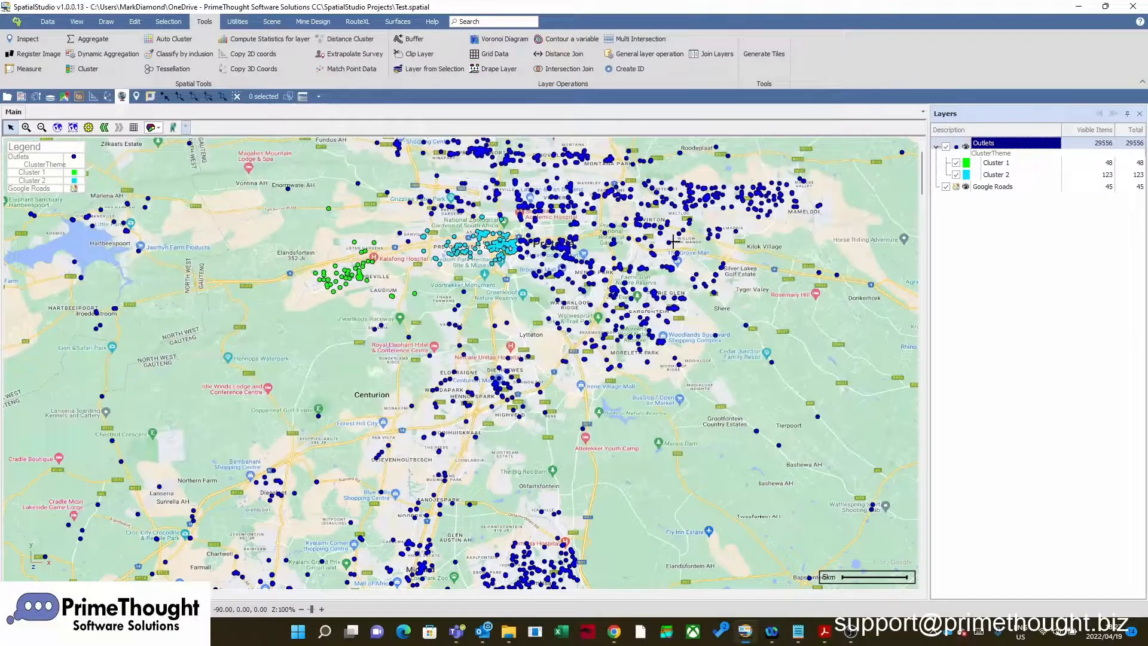
Hide and show again the Cluster 1 theme item on the map, and do the same for Cluster 2
{"action": "left_click", "coordinate": [995, 163]}
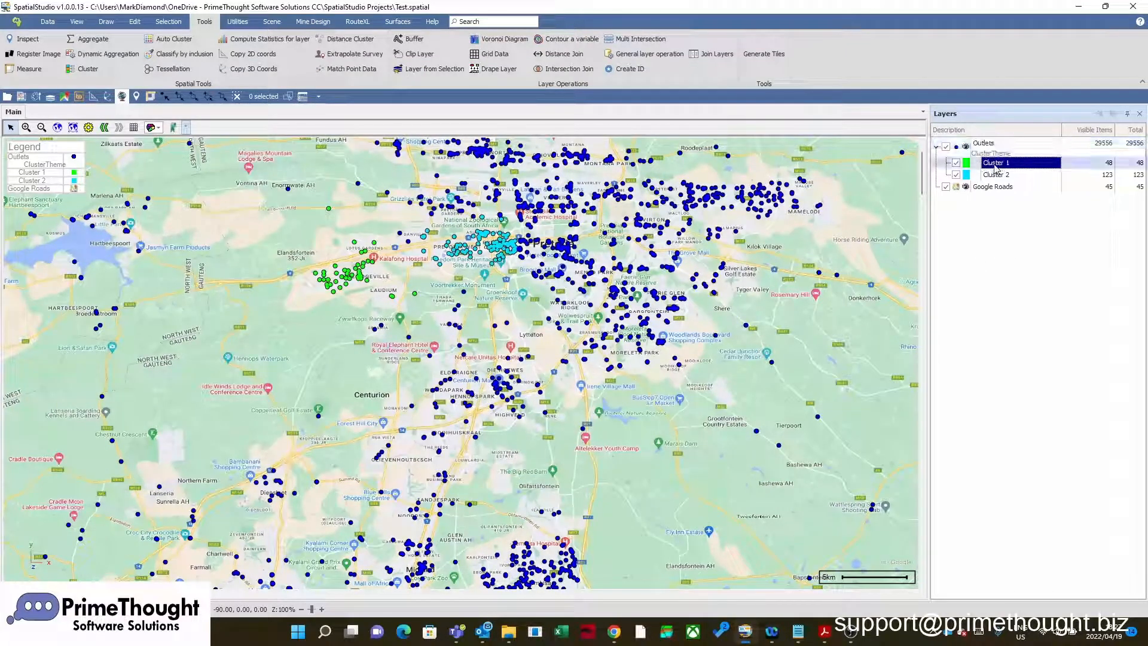
{"action": "left_click", "coordinate": [956, 164]}
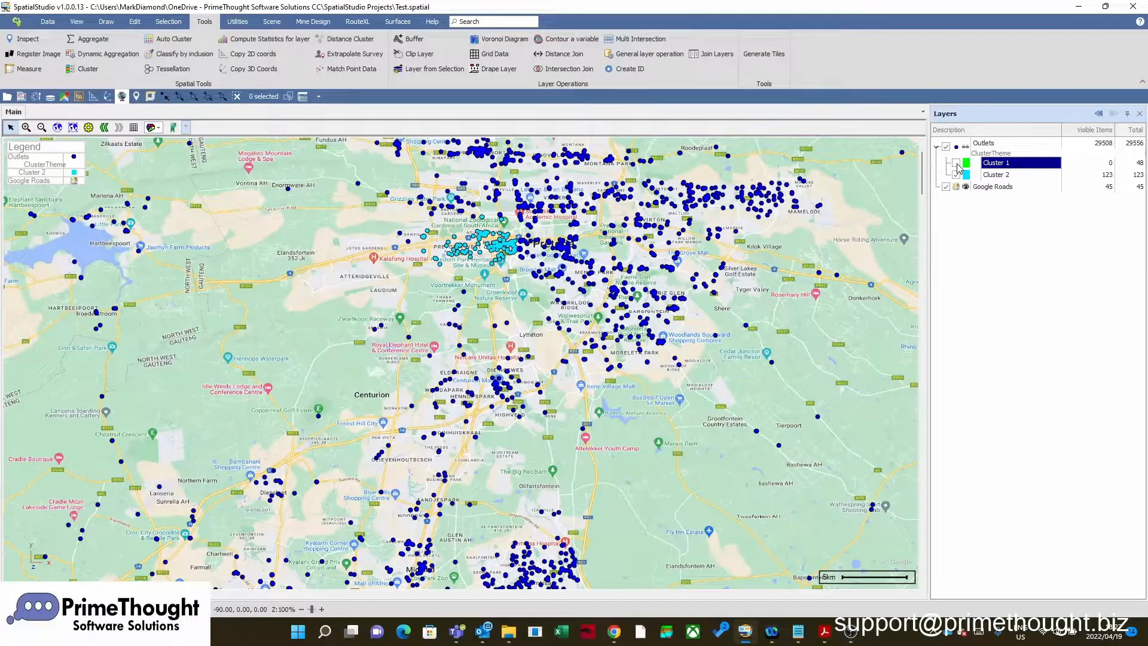
{"action": "left_click", "coordinate": [955, 164]}
{"action": "left_click", "coordinate": [957, 175]}
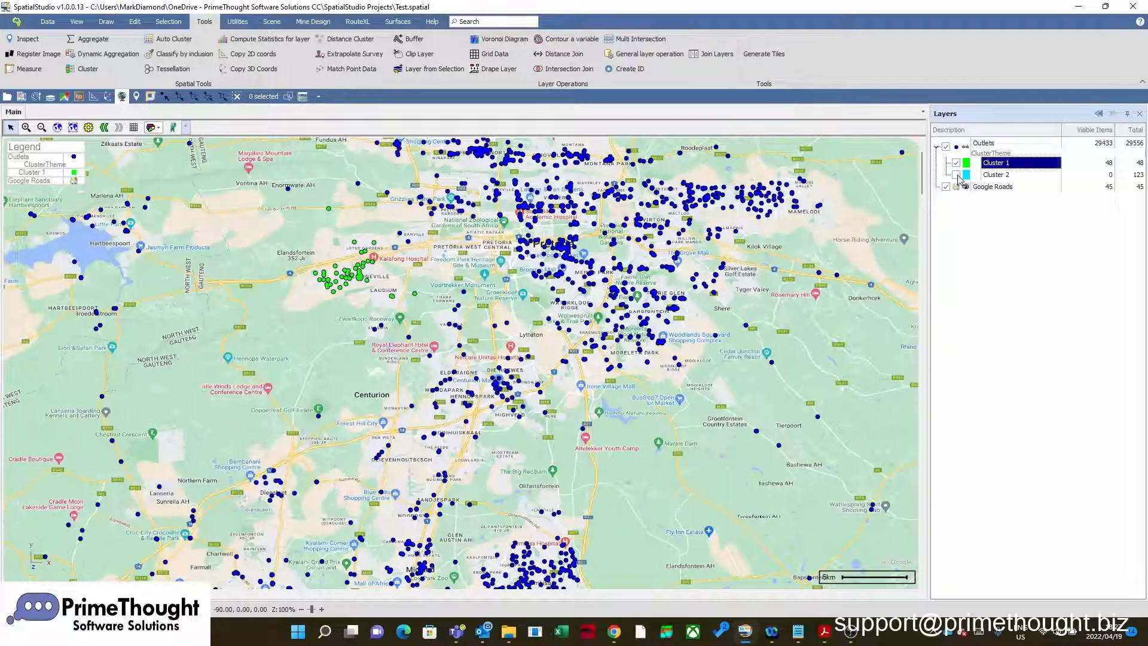
{"action": "left_click", "coordinate": [957, 174]}
Isolate the Cluster 2 theme item of the Outlets layer and zoom fit the map to it
{"action": "right_click", "coordinate": [993, 175]}
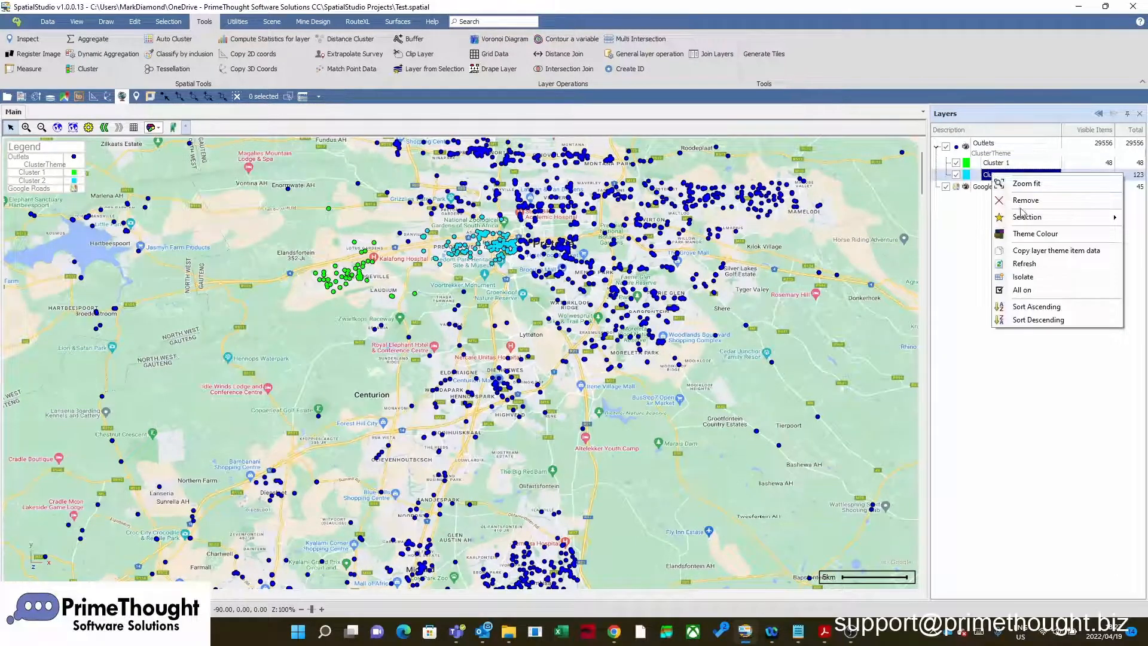
{"action": "left_click", "coordinate": [1023, 277]}
{"action": "right_click", "coordinate": [1000, 177]}
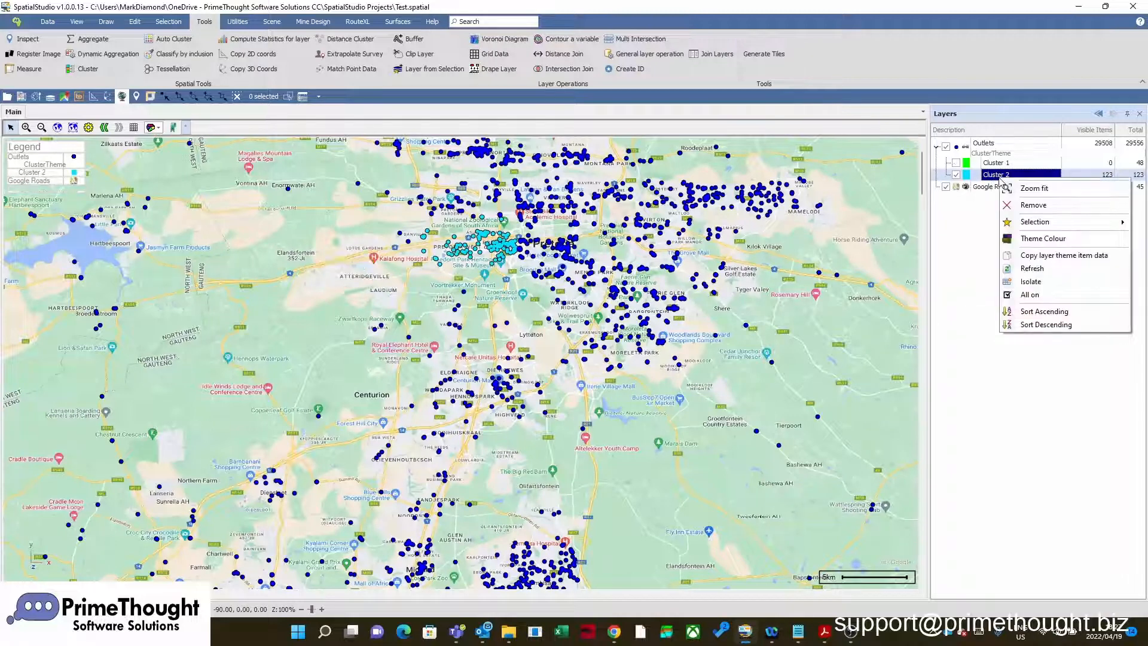
{"action": "left_click", "coordinate": [1039, 188]}
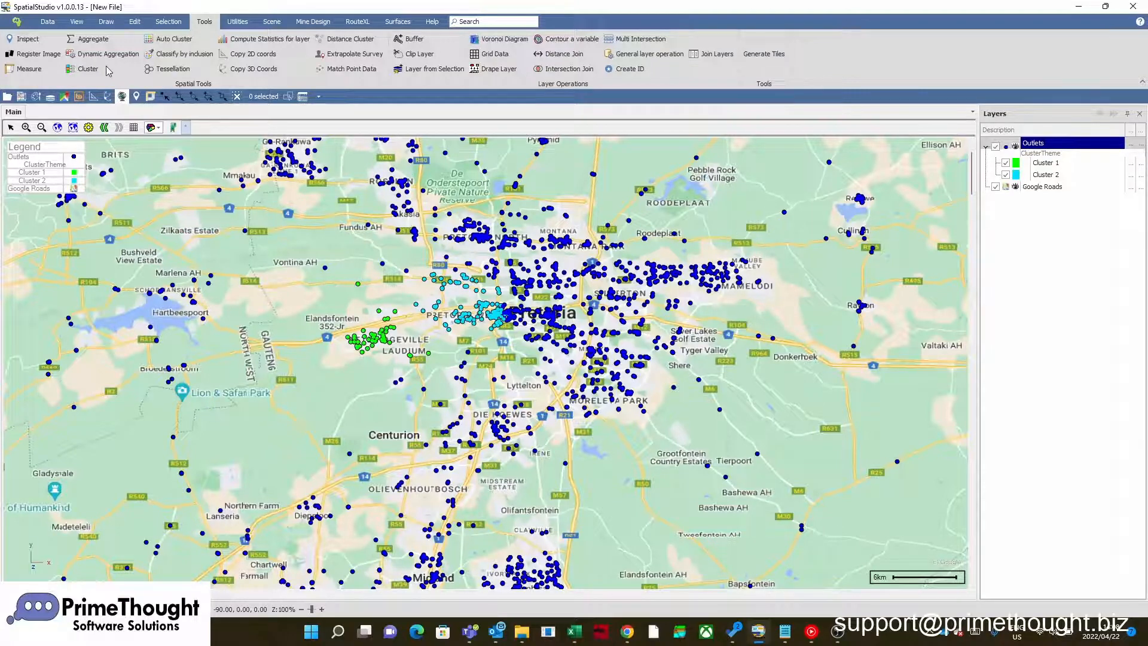
Reopen the Cluster Designer, move it clear of the clusters, and choose the existing Cluster 1 as the cluster name
{"action": "left_click", "coordinate": [98, 73]}
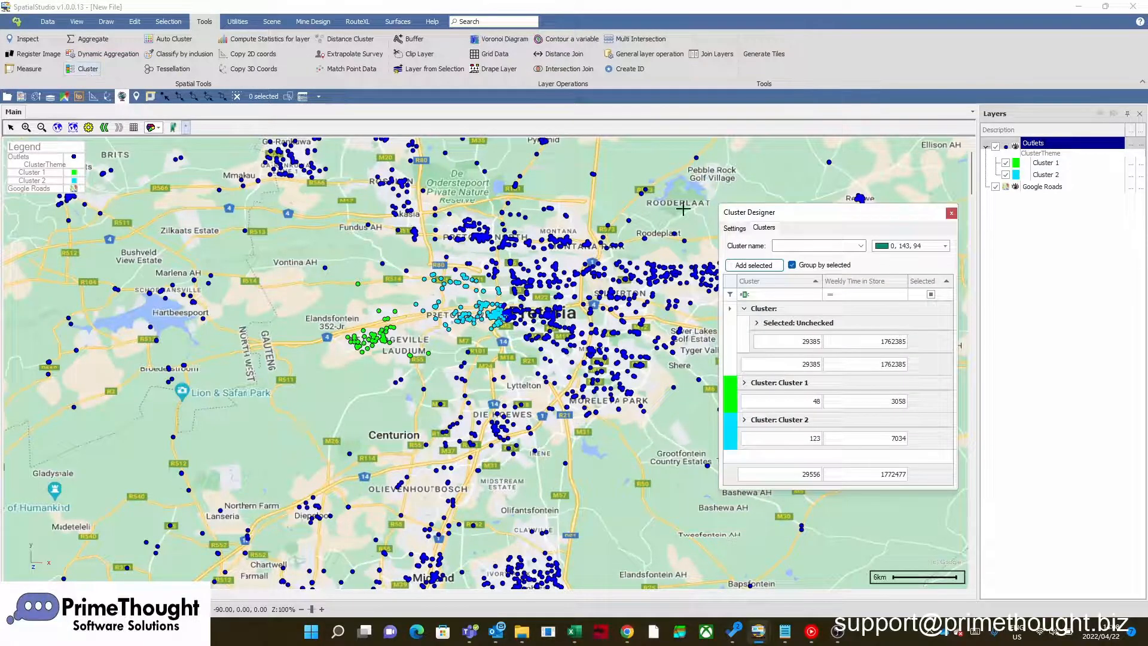
{"action": "left_click_drag", "start_coordinate": [759, 214], "coordinate": [574, 106]}
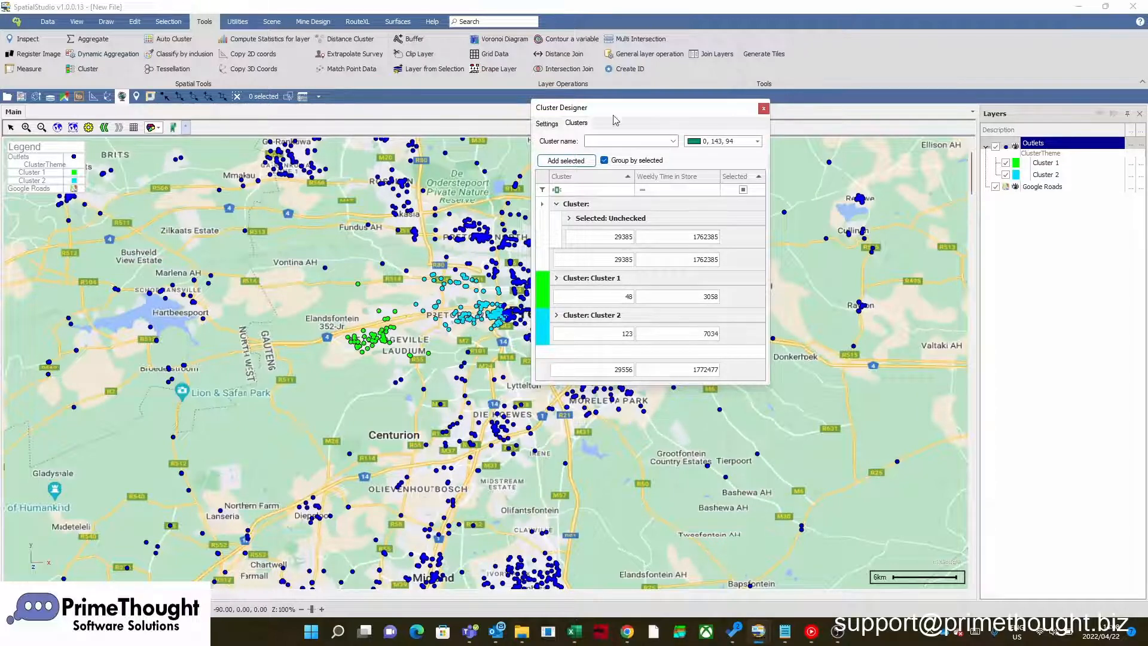
{"action": "left_click_drag", "start_coordinate": [615, 113], "coordinate": [705, 91]}
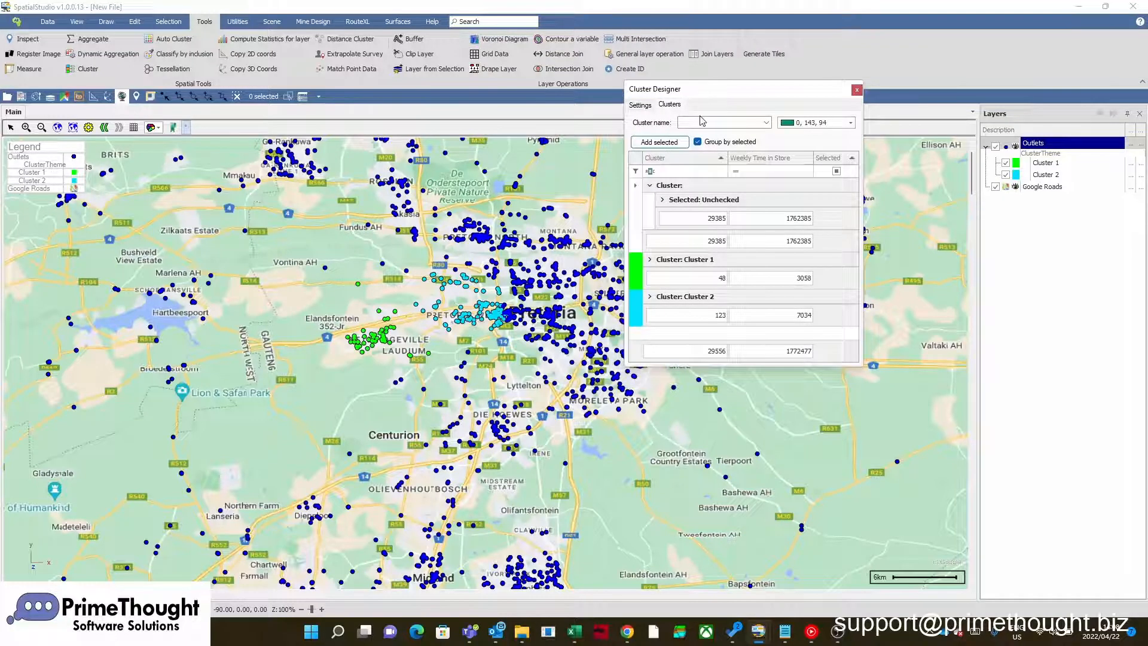
{"action": "left_click", "coordinate": [767, 123]}
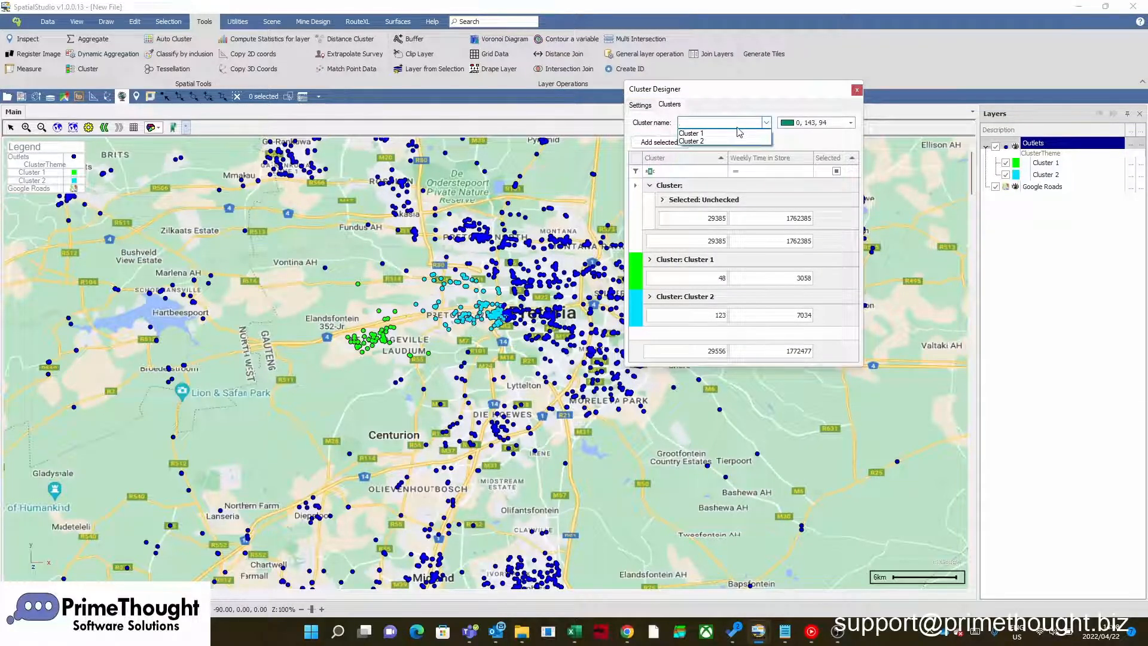
{"action": "left_click", "coordinate": [699, 134]}
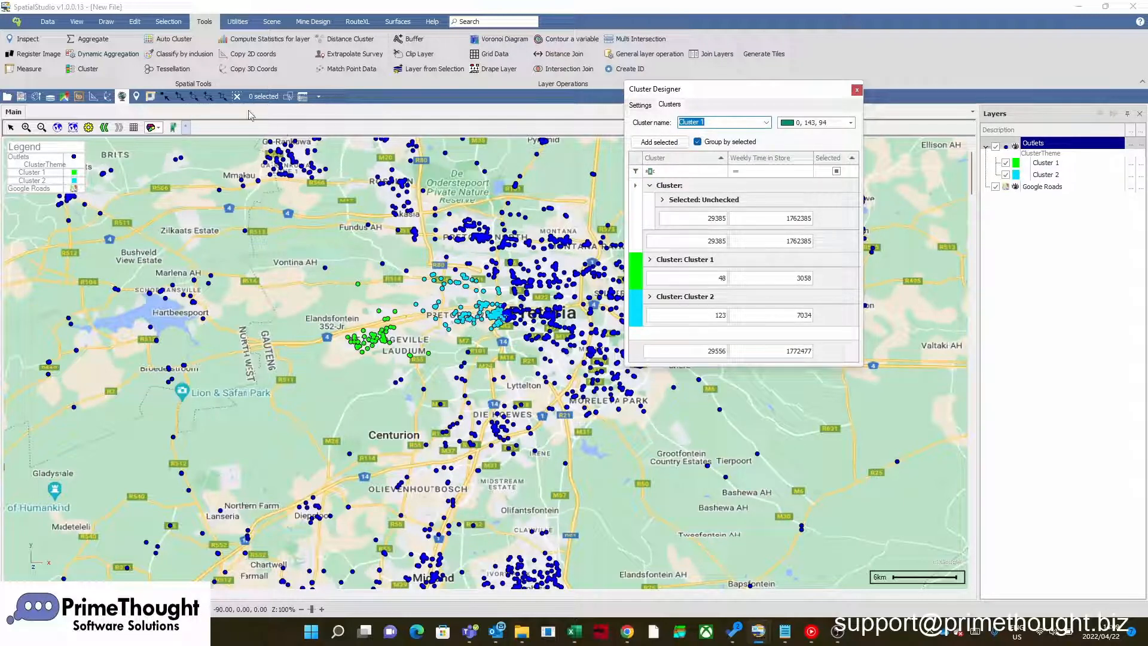
Select the three unassigned outlets at and east of Enormwater AH on the map and add them to Cluster 1
{"action": "left_click", "coordinate": [179, 97]}
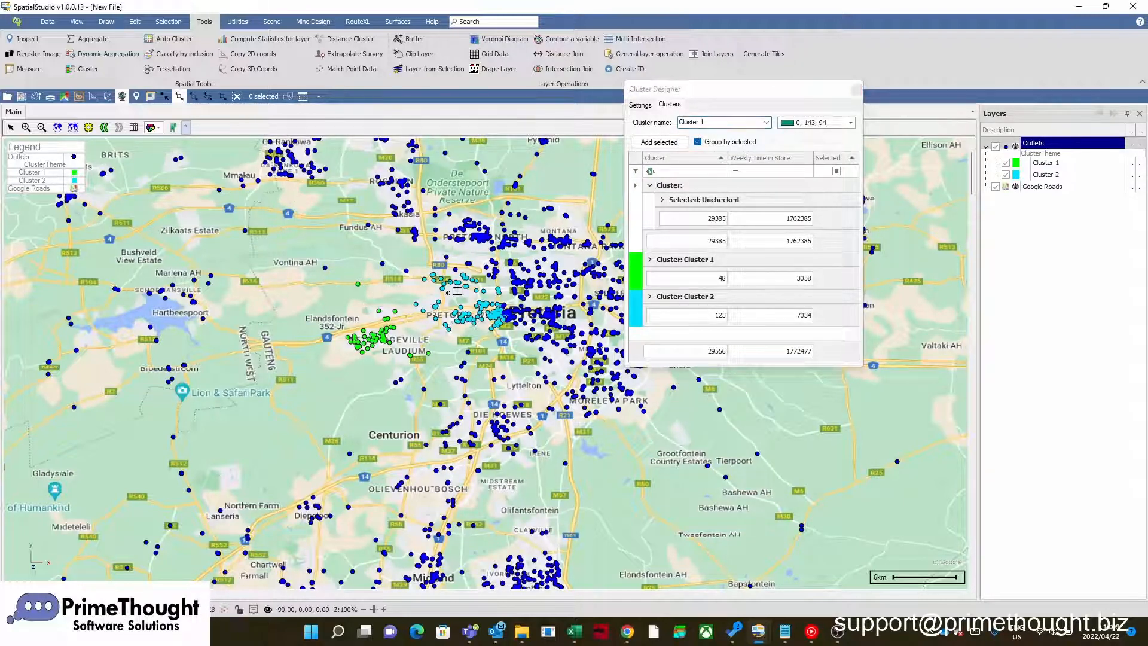
{"action": "scroll", "coordinate": [449, 281], "scroll_direction": "up", "scroll_amount": 2}
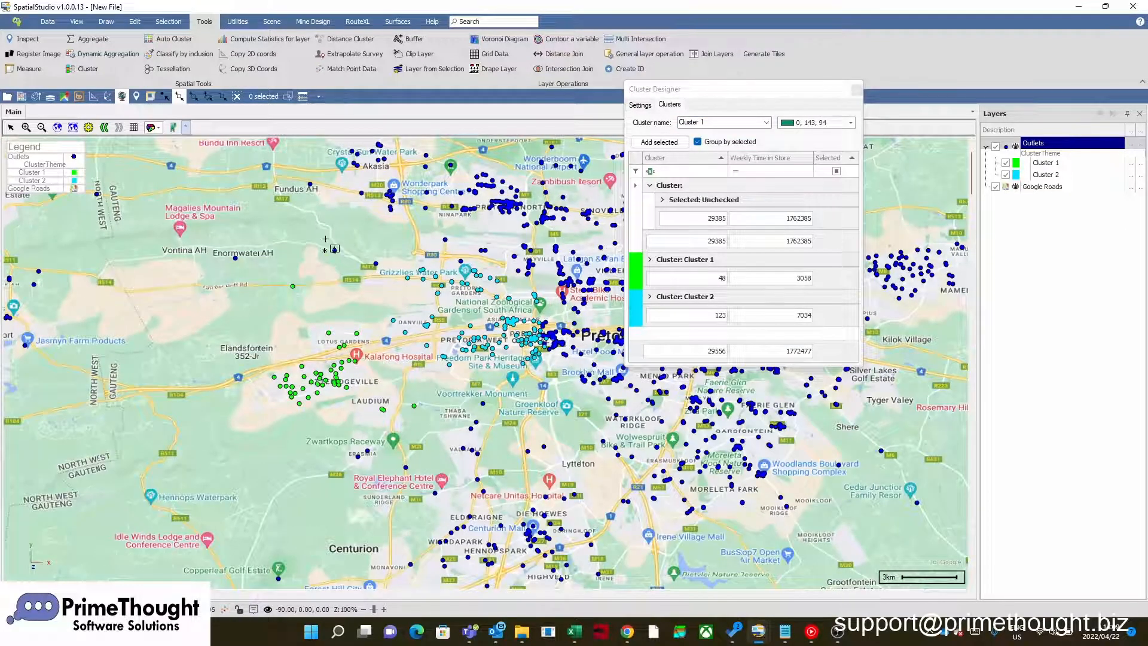
{"action": "left_click_drag", "start_coordinate": [324, 232], "coordinate": [379, 287]}
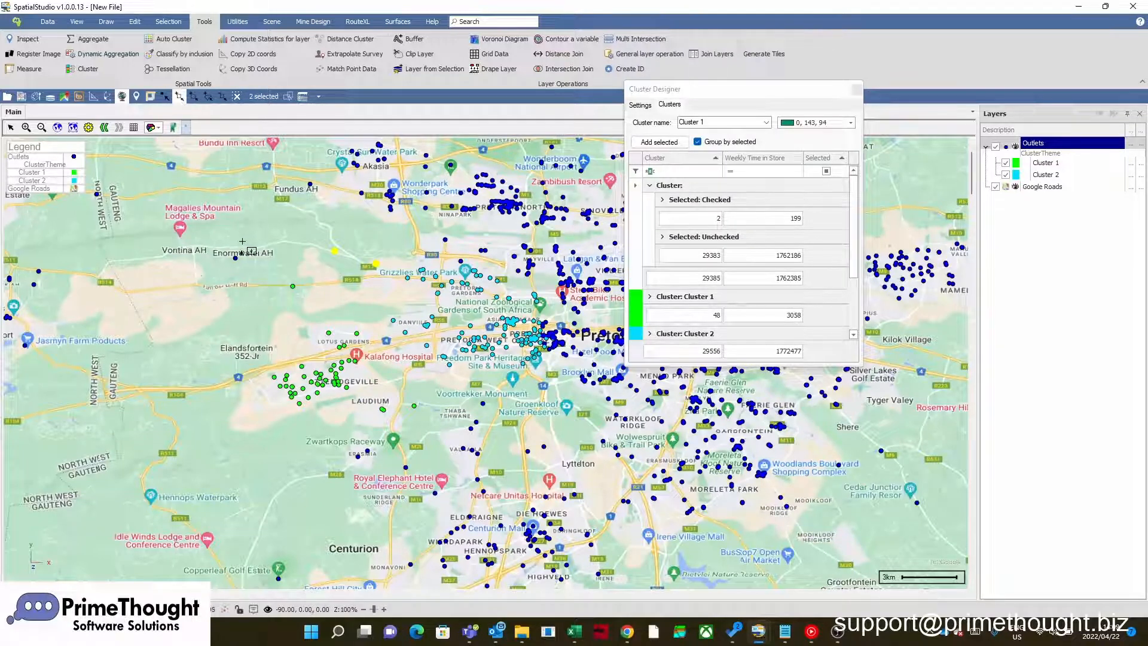
{"action": "left_click_drag", "start_coordinate": [226, 246], "coordinate": [248, 267]}
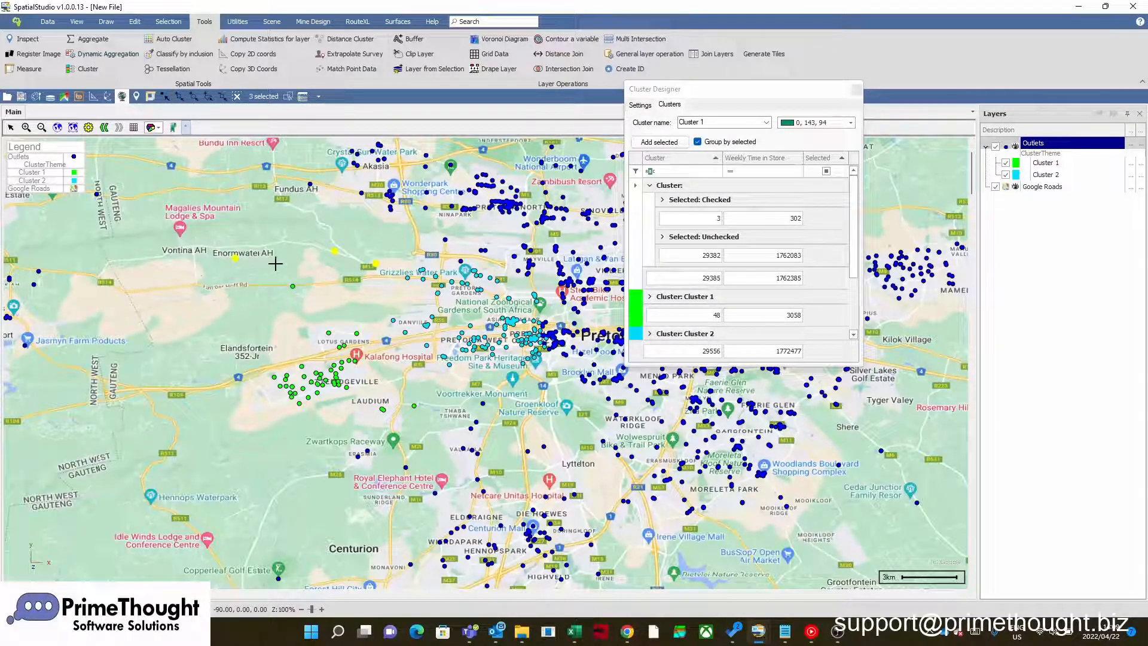
{"action": "left_click", "coordinate": [662, 143]}
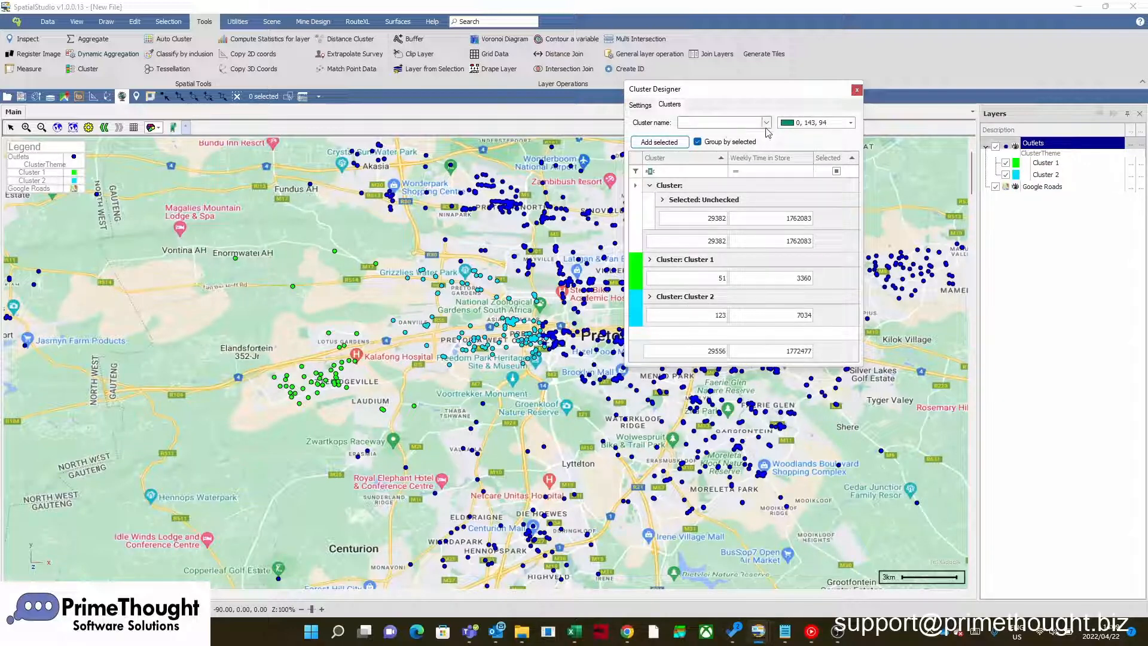
Choose Cluster 2 as the cluster name and select the seven Cluster 2 outlets around Booysens, west of Grizzlies Water Park, on the map
{"action": "left_click", "coordinate": [709, 124]}
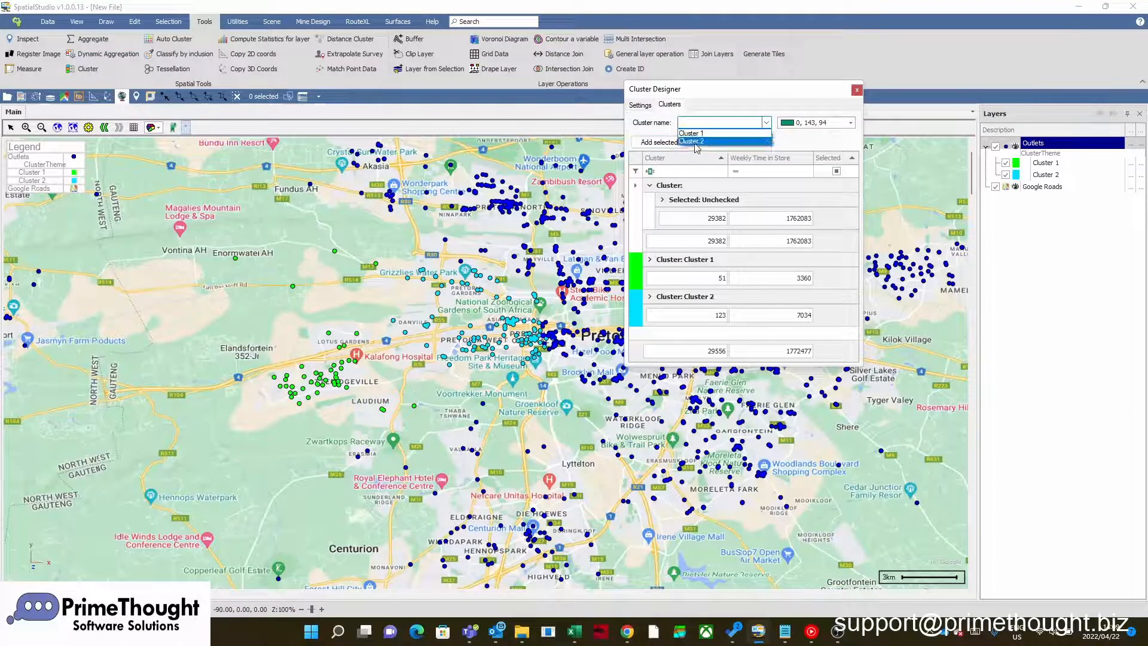
{"action": "left_click", "coordinate": [695, 141]}
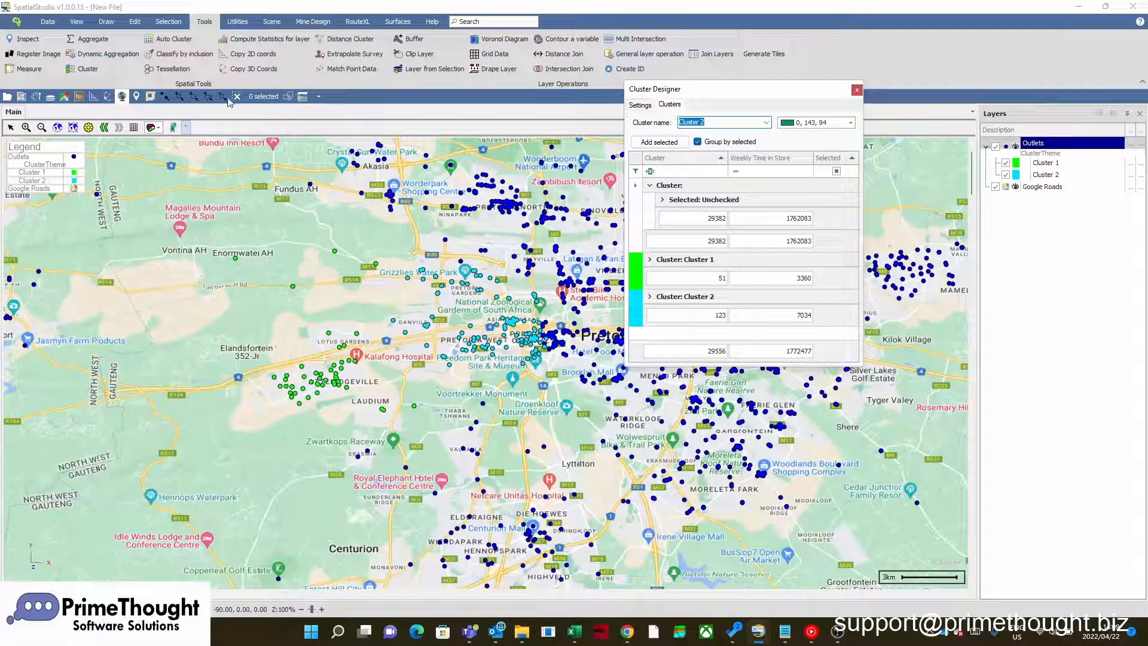
{"action": "left_click", "coordinate": [178, 98]}
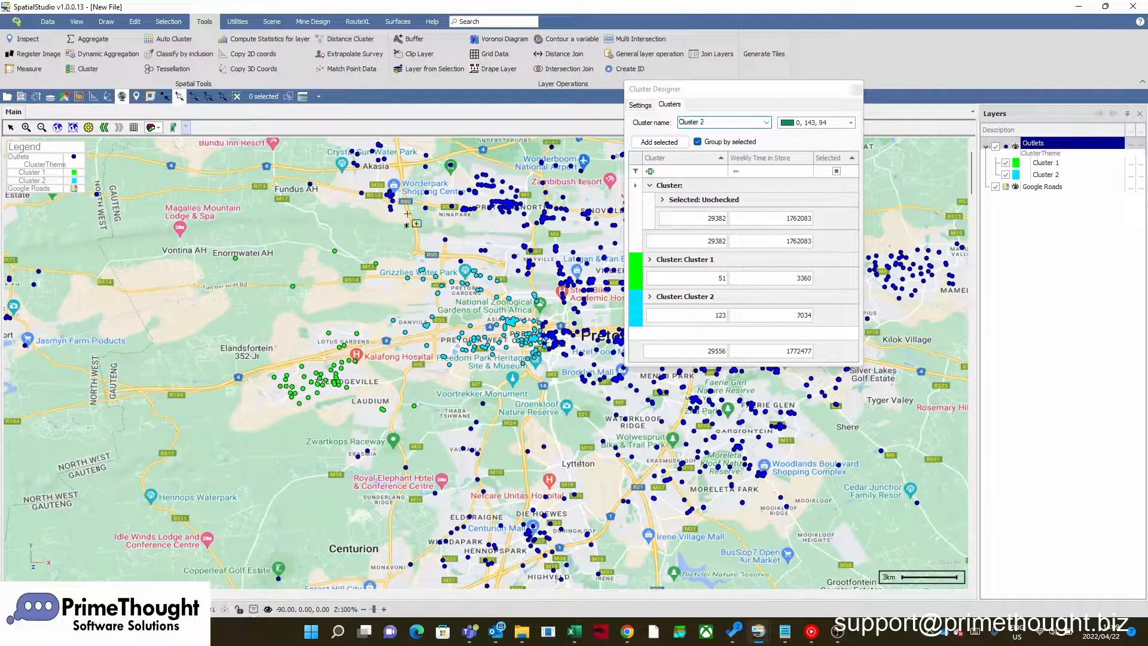
{"action": "scroll", "coordinate": [445, 253], "scroll_direction": "up", "scroll_amount": 1}
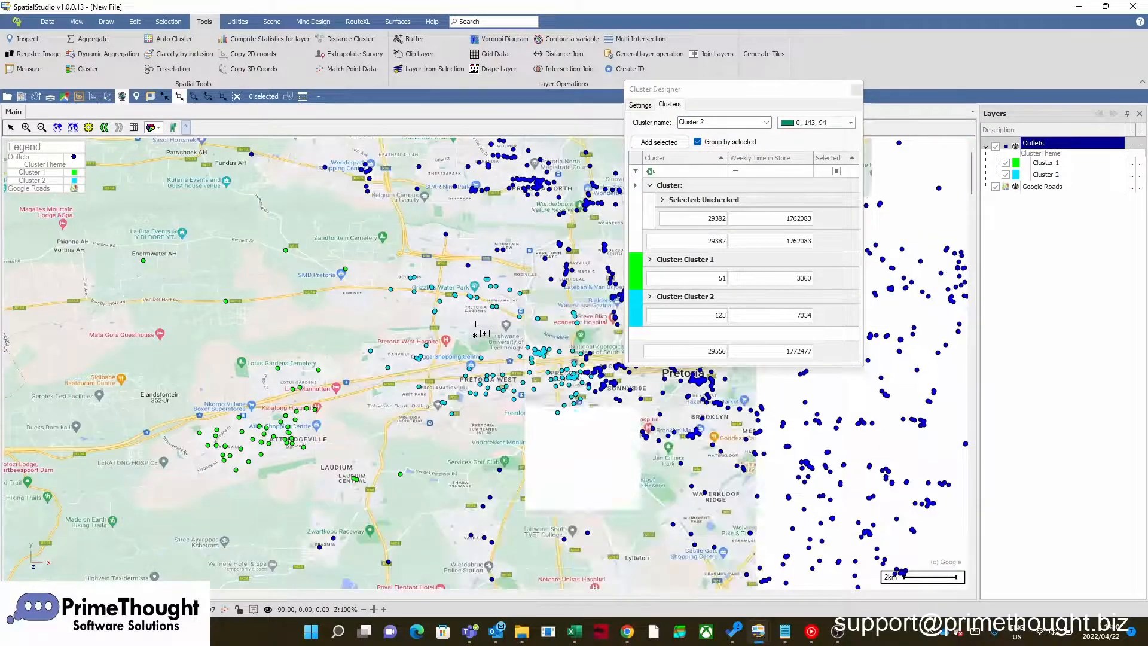
{"action": "scroll", "coordinate": [455, 295], "scroll_direction": "up", "scroll_amount": 1}
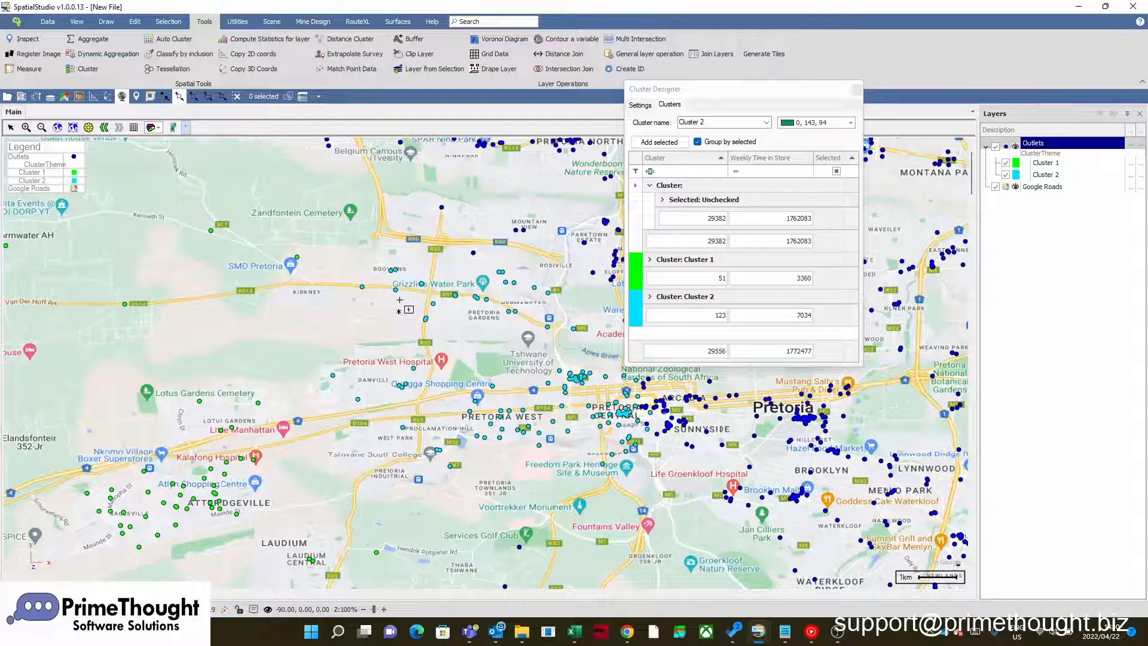
{"action": "left_click_drag", "start_coordinate": [350, 254], "coordinate": [436, 305]}
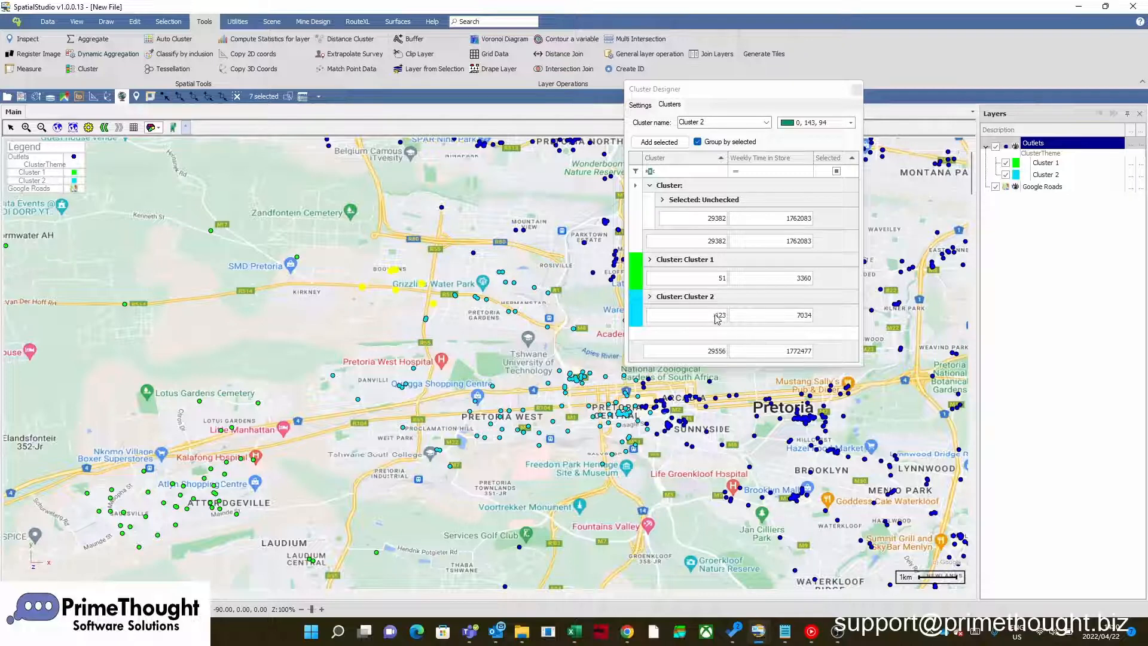
Expand the Cluster 2 group and its Selected: Checked subgroup to list the outlets selected on the map
{"action": "left_click", "coordinate": [650, 302]}
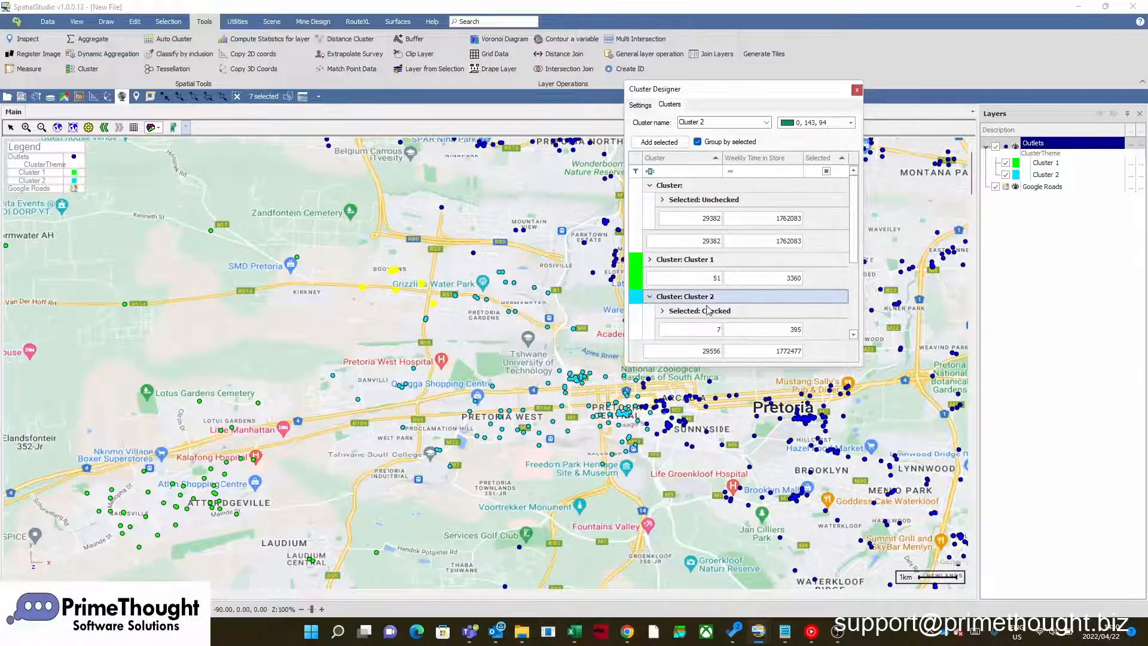
{"action": "scroll", "coordinate": [706, 308], "scroll_direction": "down", "scroll_amount": 2}
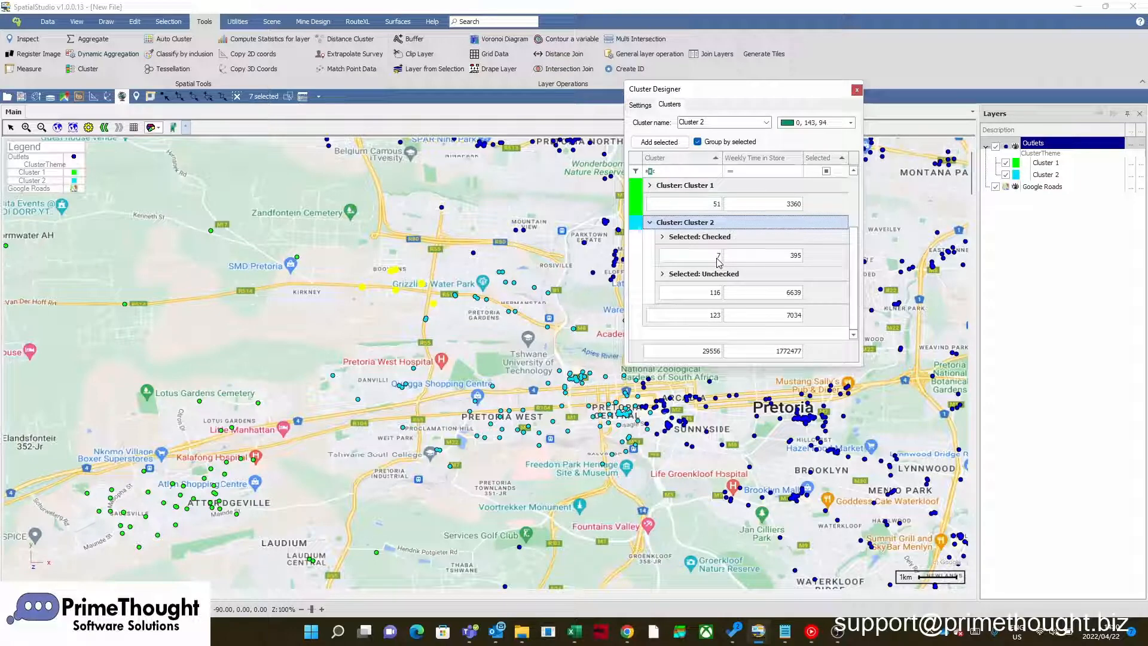
{"action": "left_click", "coordinate": [662, 238]}
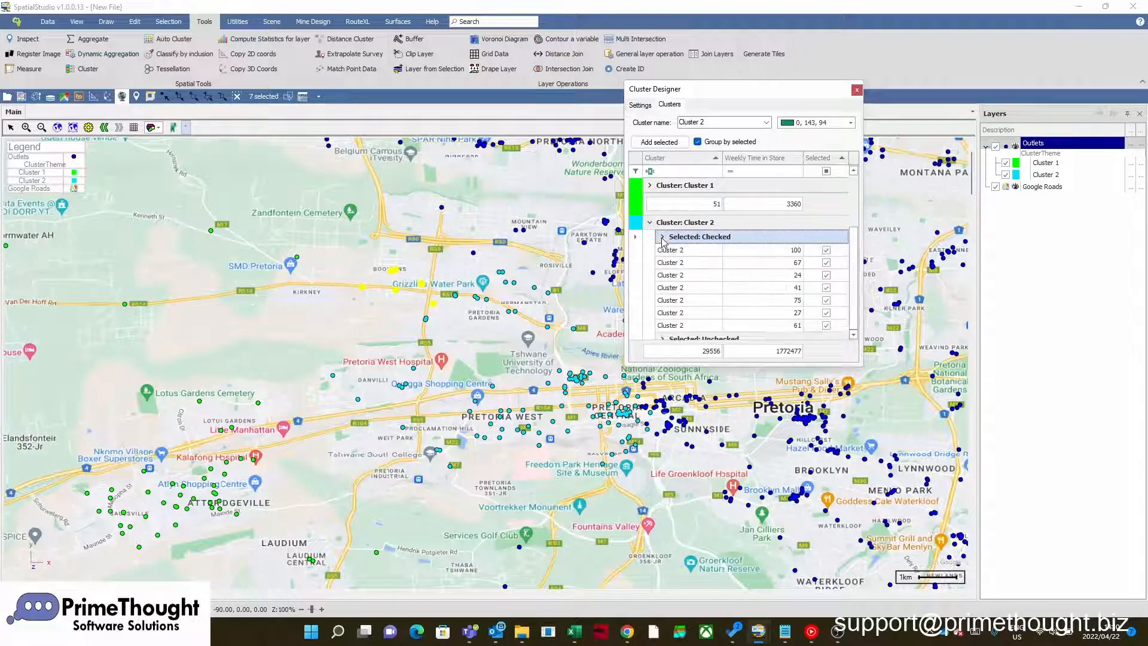
{"action": "scroll", "coordinate": [705, 266], "scroll_direction": "down", "scroll_amount": 2}
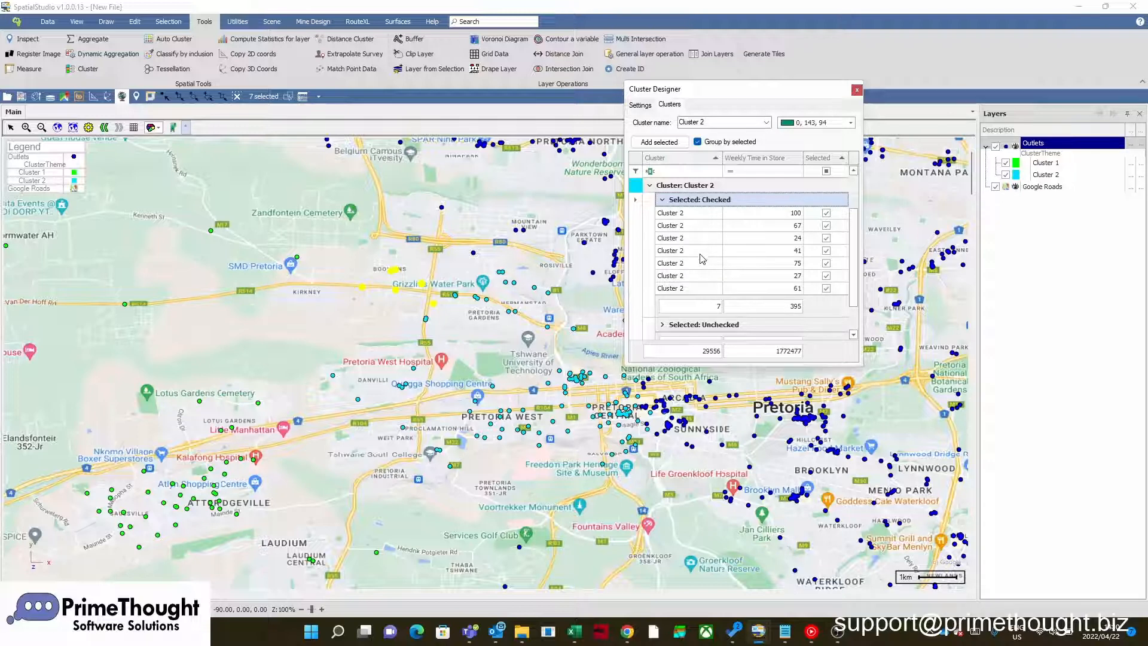
{"action": "scroll", "coordinate": [702, 258], "scroll_direction": "up", "scroll_amount": 1}
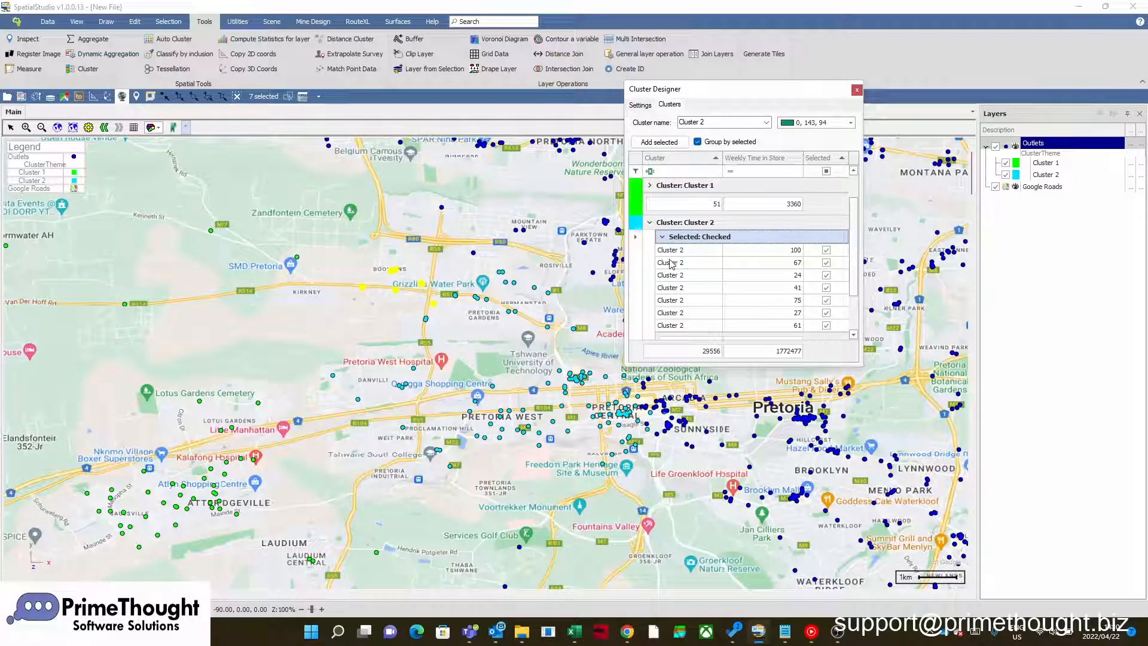
{"action": "left_click", "coordinate": [651, 269]}
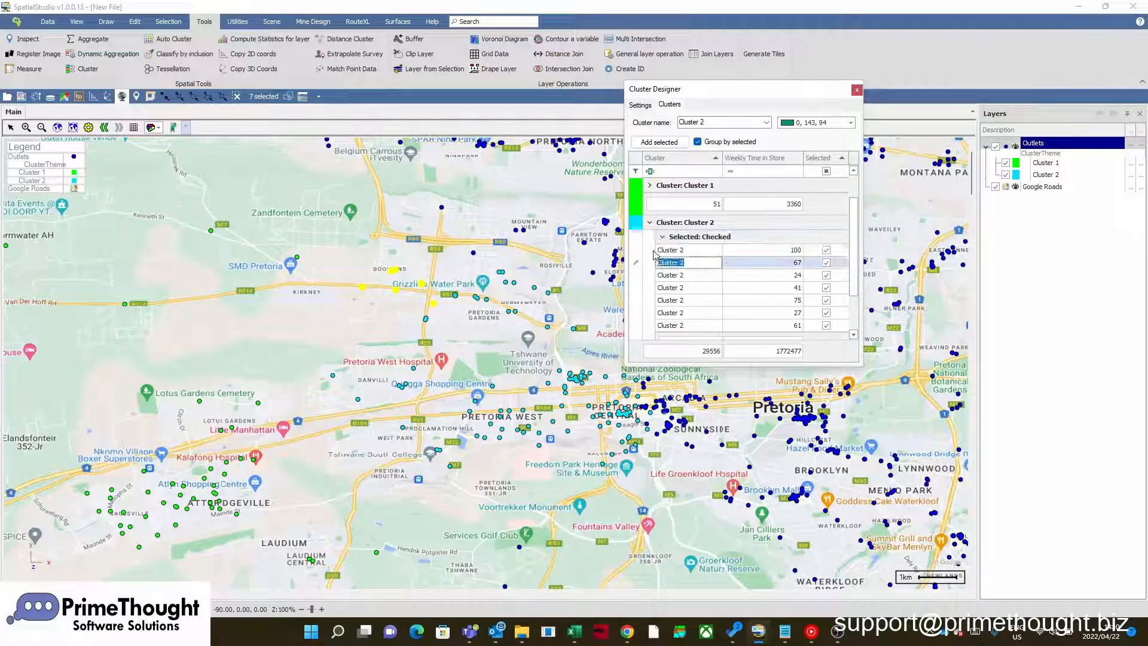
{"action": "left_click", "coordinate": [645, 251]}
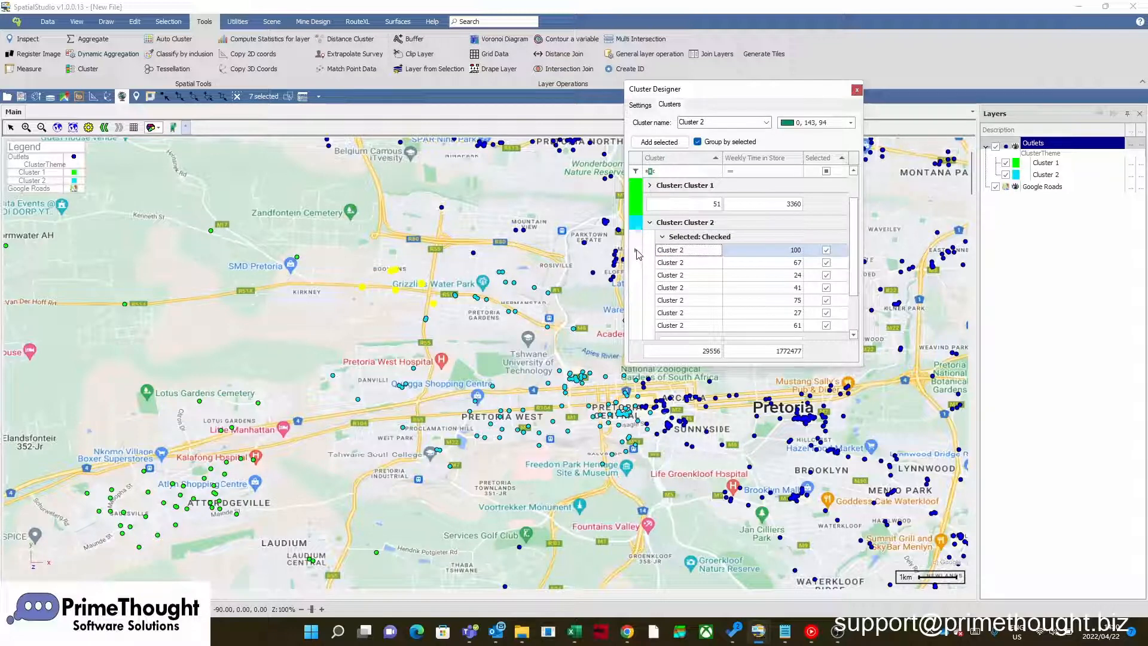
{"action": "right_click", "coordinate": [638, 253]}
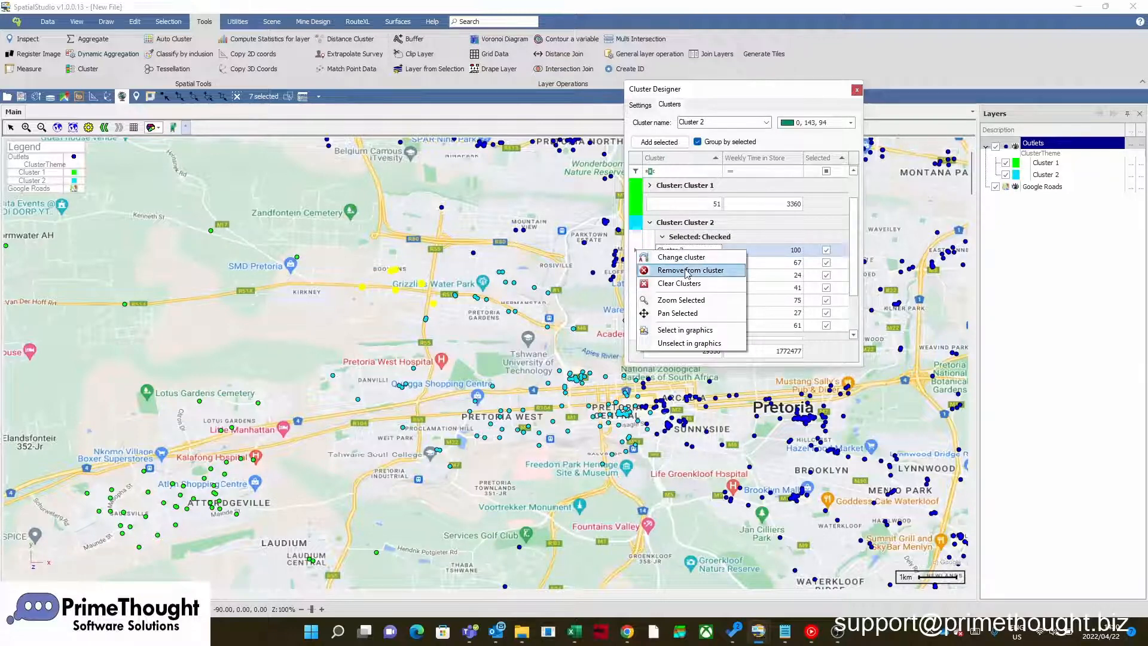
{"action": "left_click", "coordinate": [637, 241]}
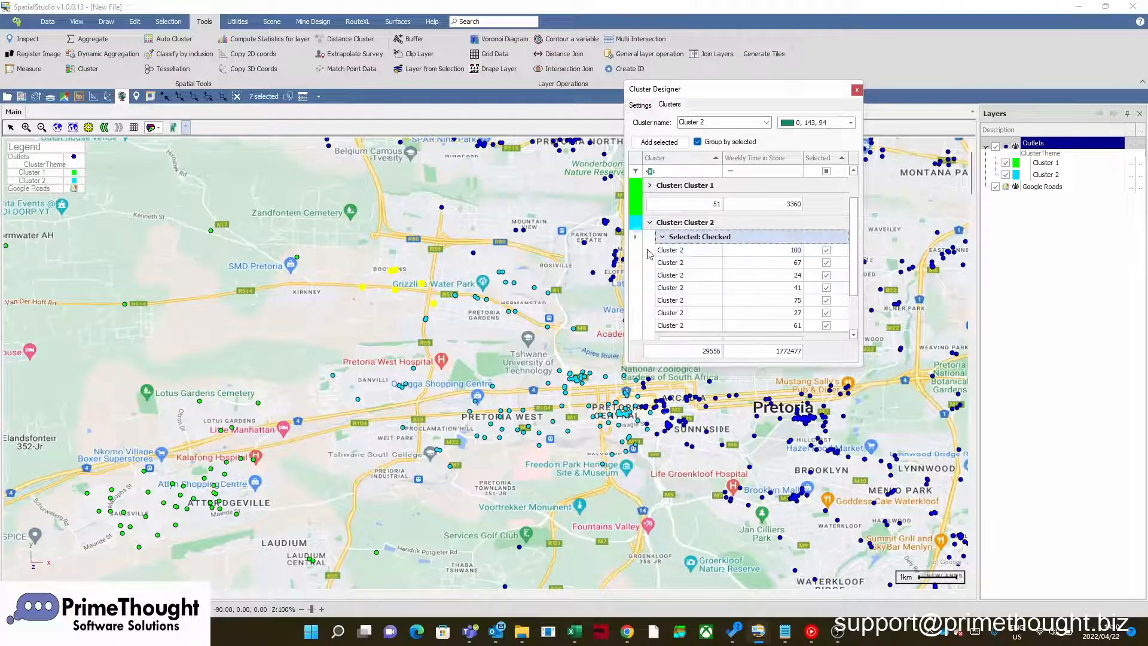
Mark all seven rows under Selected: Checked in Cluster 2 and remove them from the cluster
{"action": "mouse_move", "coordinate": [639, 251]}
{"action": "left_mouse_down"}
{"action": "mouse_move", "coordinate": [658, 352]}
{"action": "mouse_move", "coordinate": [654, 250]}
{"action": "left_mouse_up"}
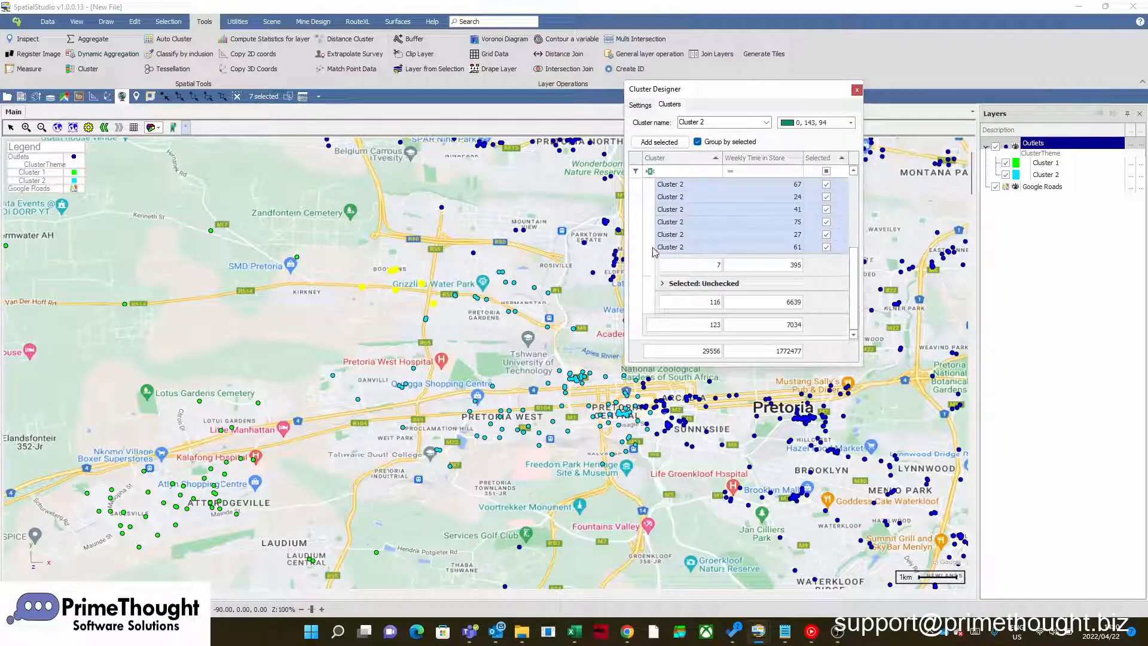
{"action": "scroll", "coordinate": [657, 248], "scroll_direction": "up", "scroll_amount": 1}
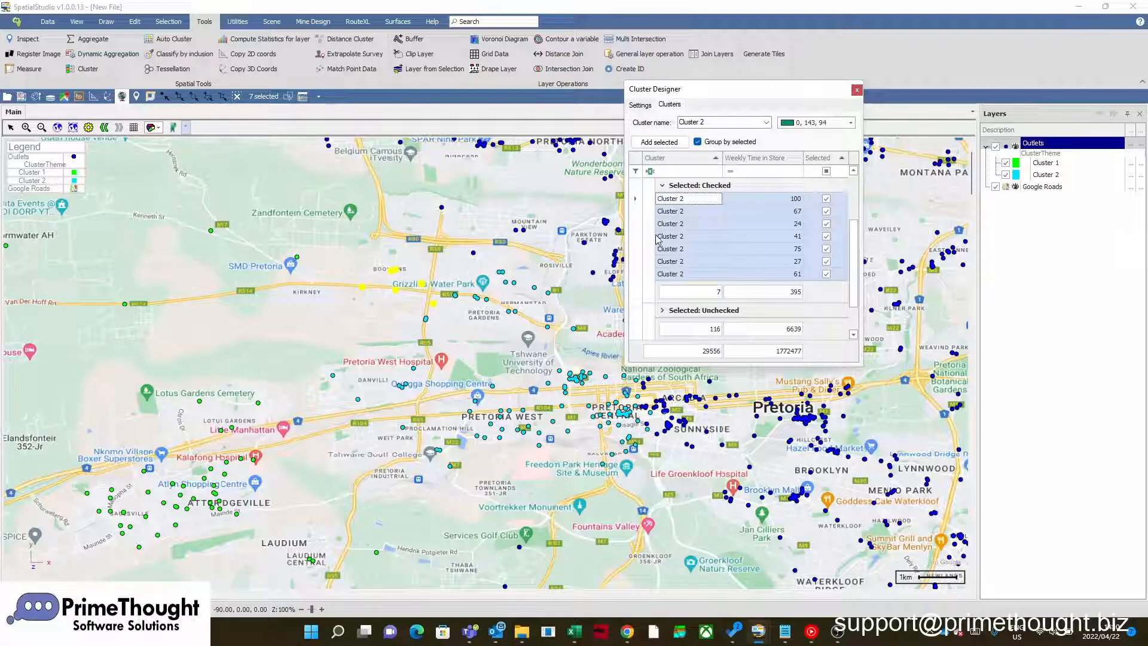
{"action": "right_click", "coordinate": [637, 205]}
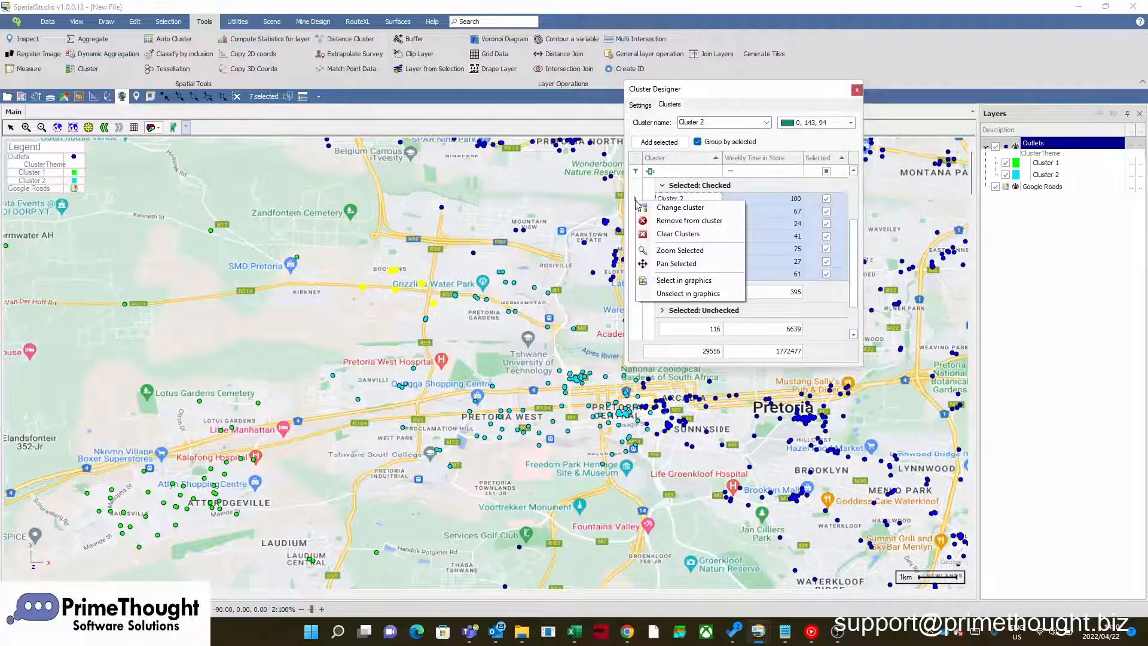
{"action": "left_click", "coordinate": [678, 221]}
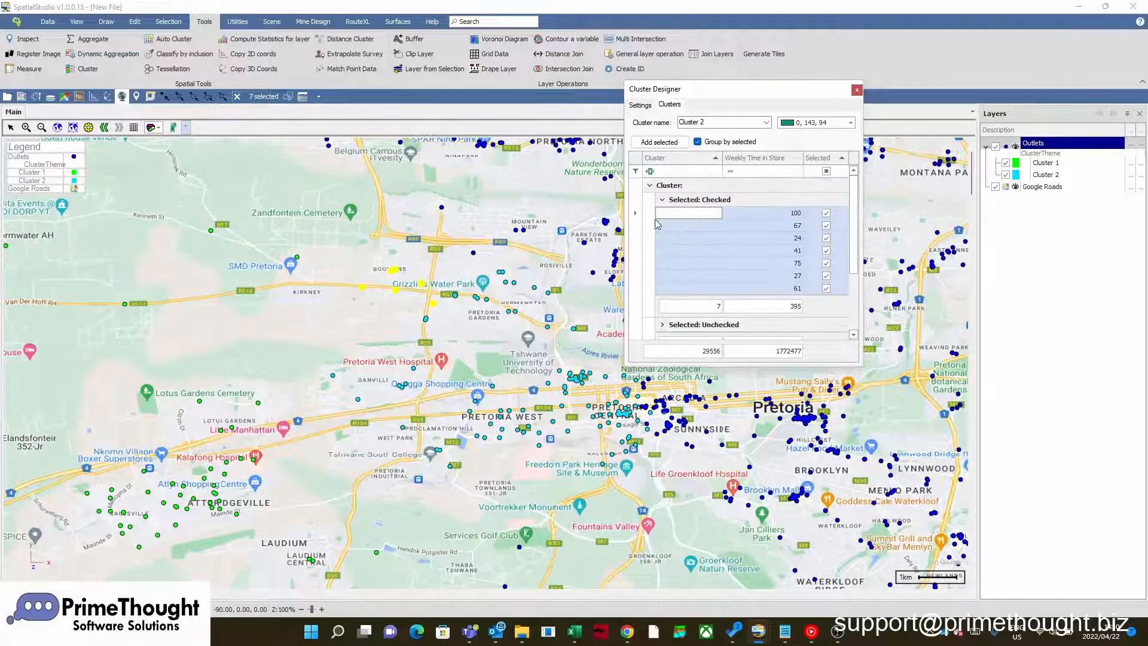
Collapse the unassigned outlets' Selected: Checked subgroup, clear the map selection, and collapse the Cluster 2 group
{"action": "left_click", "coordinate": [662, 200]}
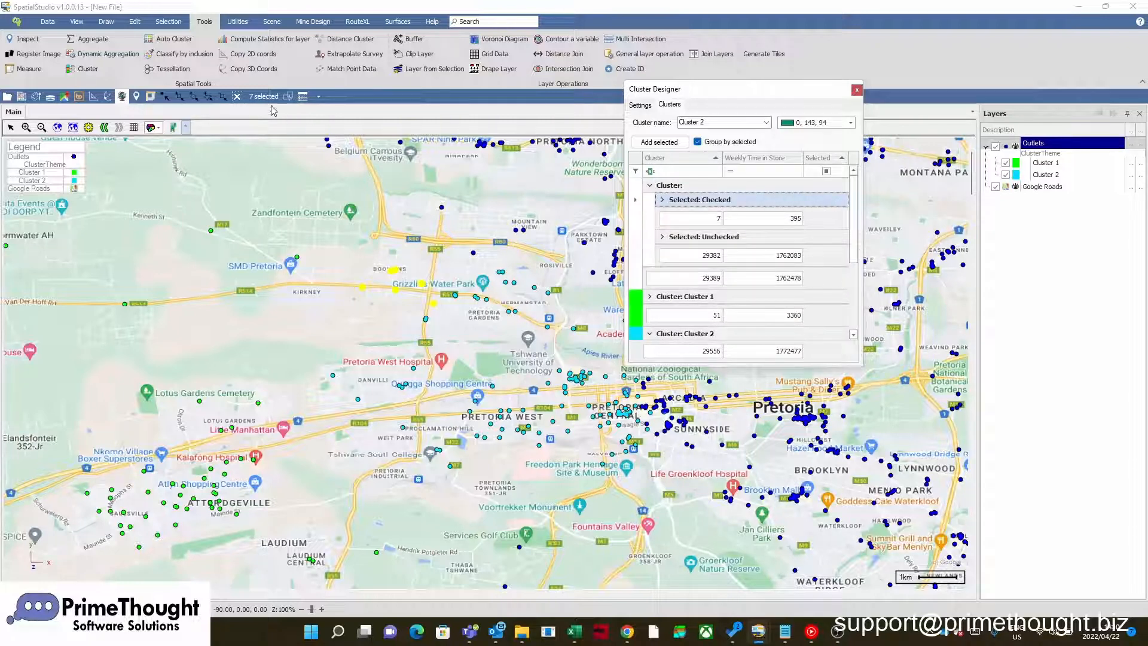
{"action": "left_click", "coordinate": [237, 97]}
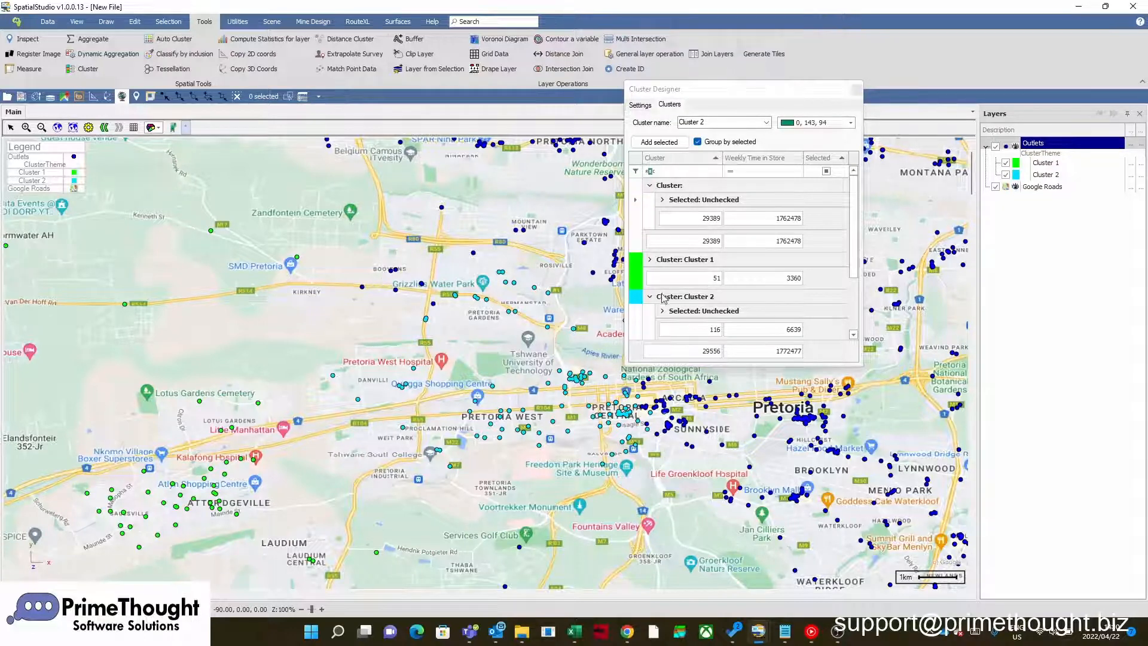
{"action": "left_click", "coordinate": [650, 297]}
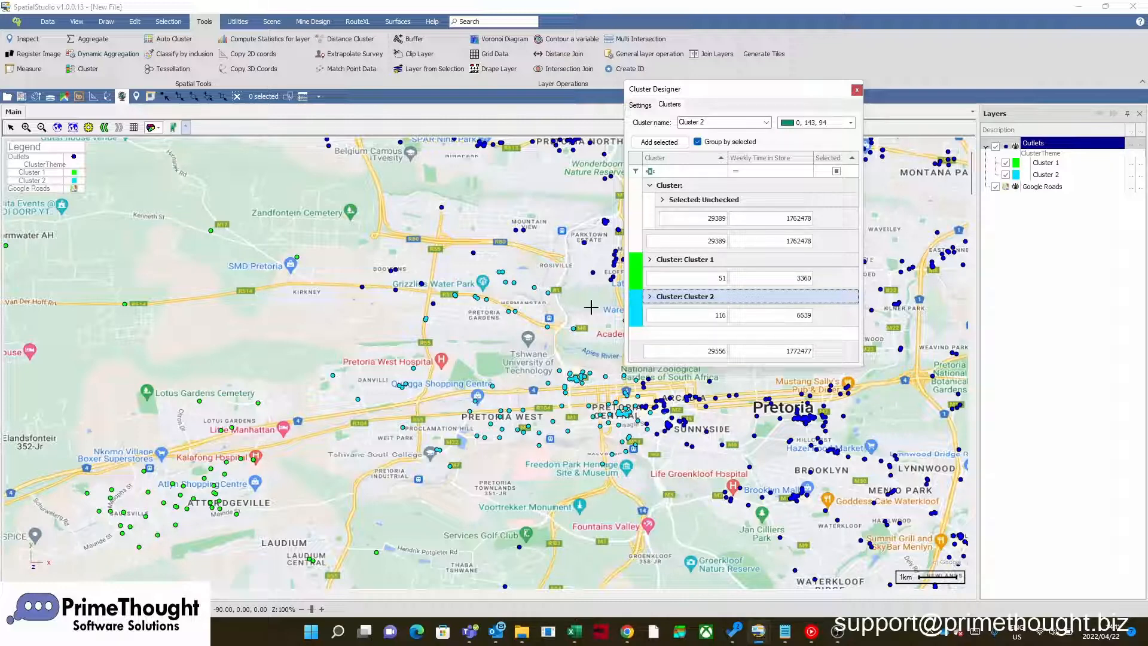
Reassign the six Cluster 2 outlets around Danville, west of Quagga Shopping Centre, to Cluster 1 and close the Cluster Designer
{"action": "scroll", "coordinate": [245, 484], "scroll_direction": "up", "scroll_amount": 1}
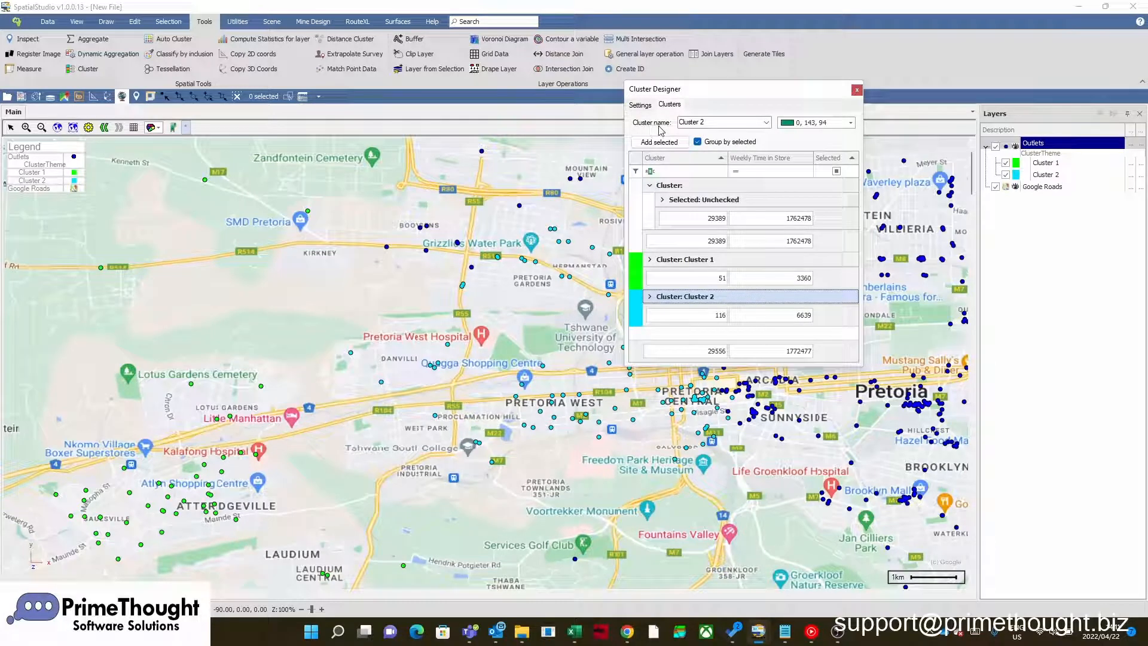
{"action": "left_click", "coordinate": [766, 123]}
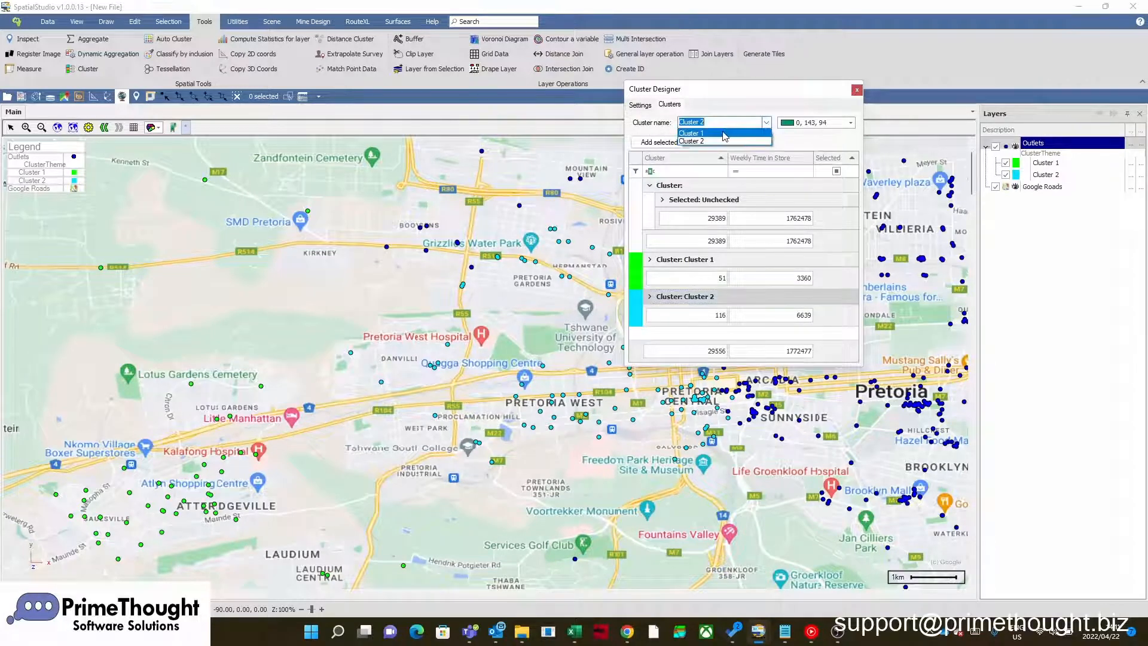
{"action": "left_click", "coordinate": [700, 134]}
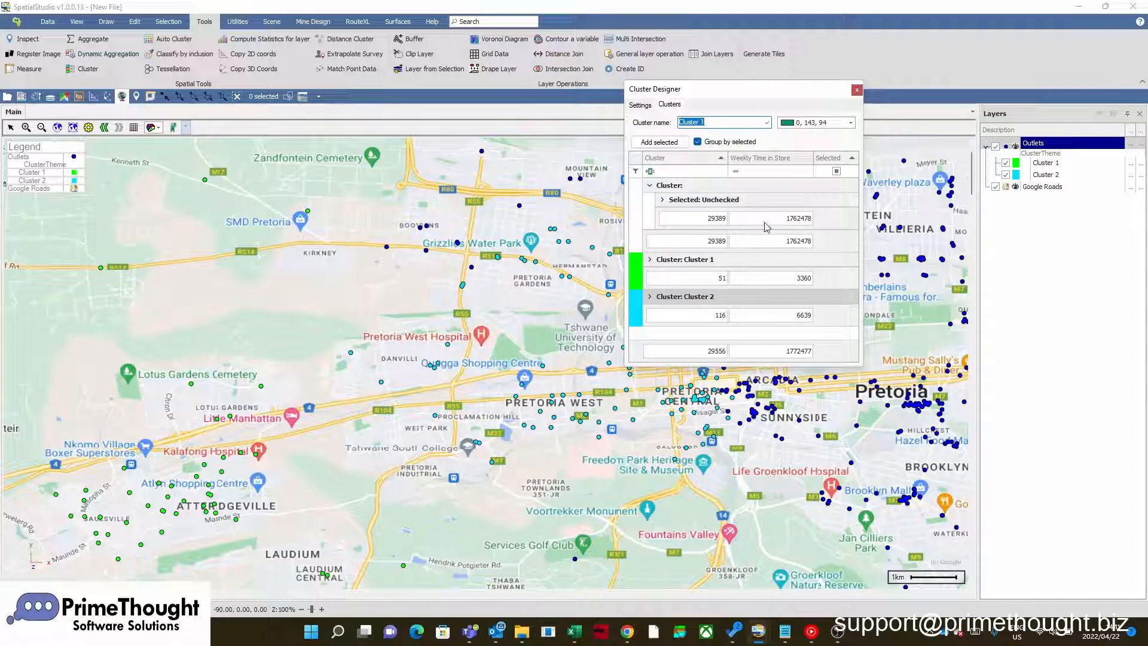
{"action": "left_click", "coordinate": [179, 98]}
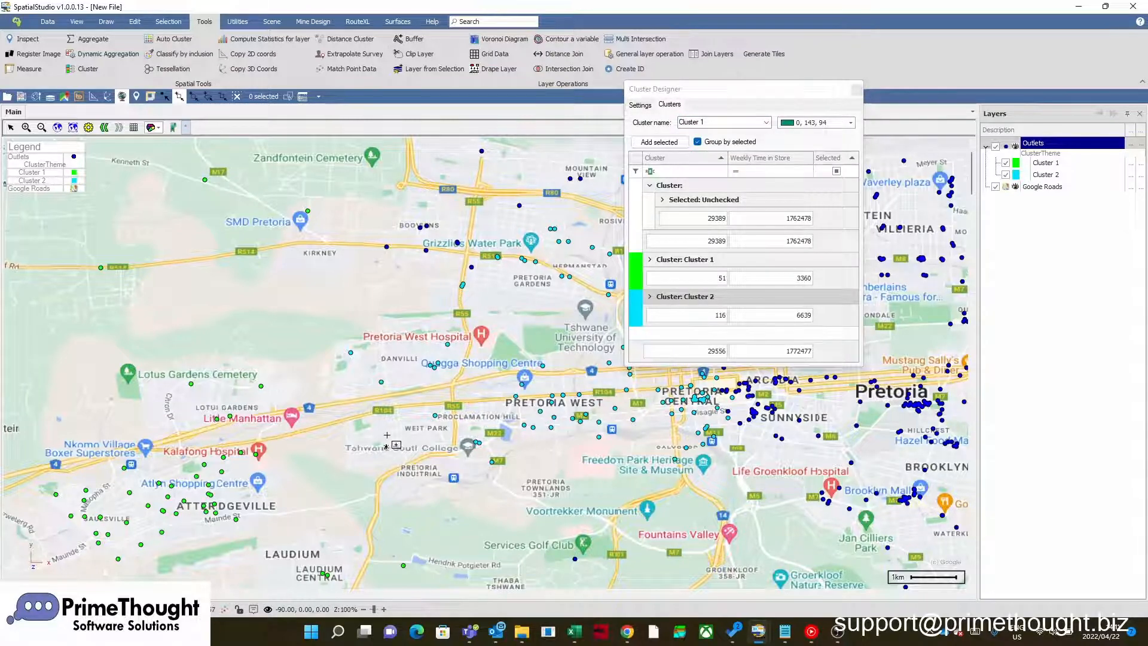
{"action": "left_click_drag", "start_coordinate": [337, 326], "coordinate": [462, 401]}
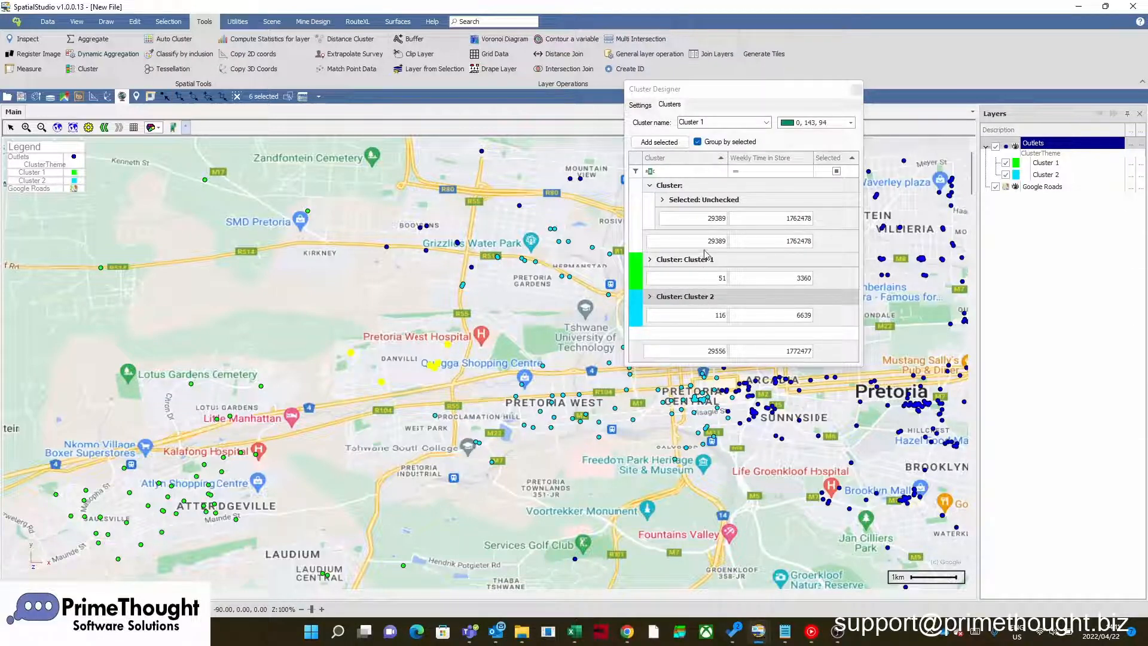
{"action": "left_click", "coordinate": [669, 145]}
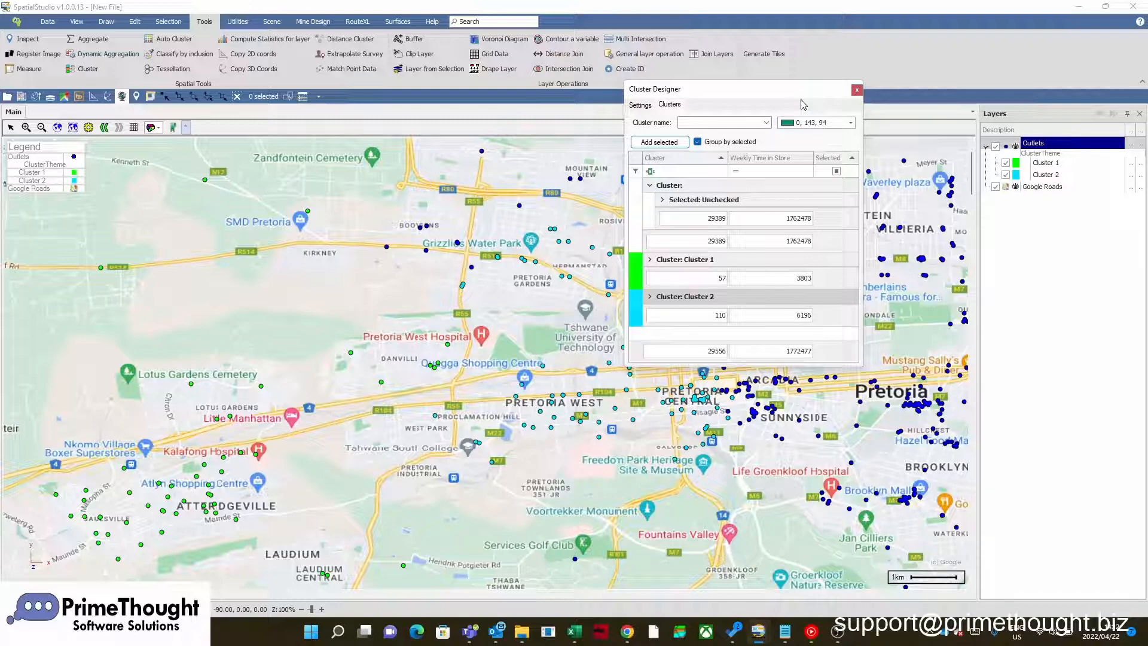
{"action": "left_click", "coordinate": [856, 89]}
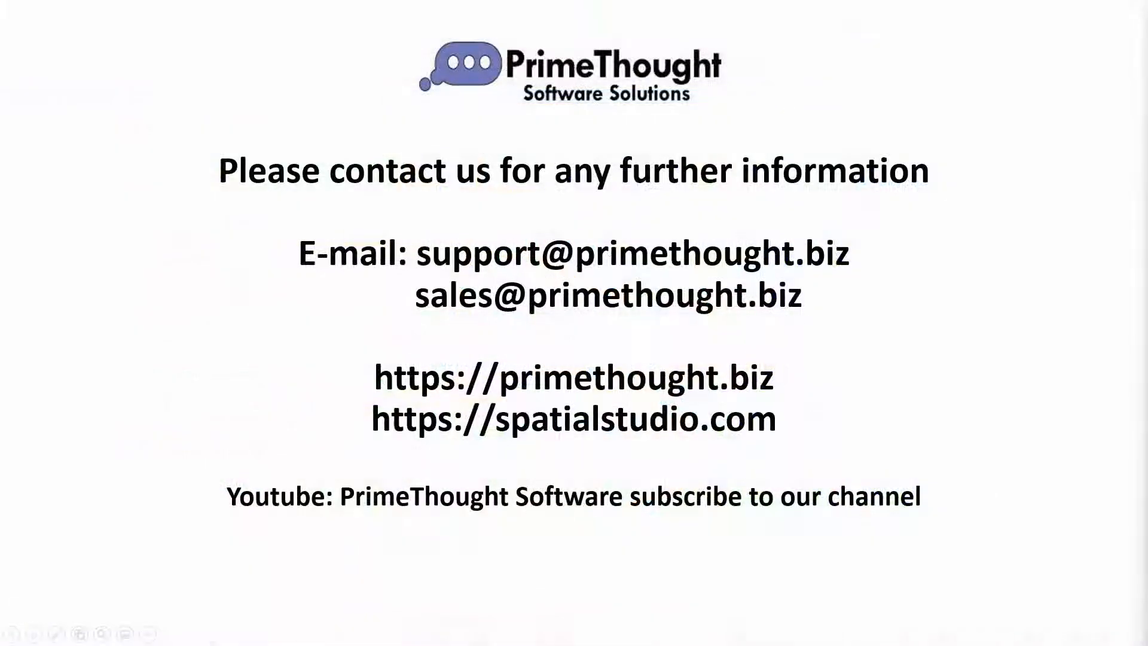